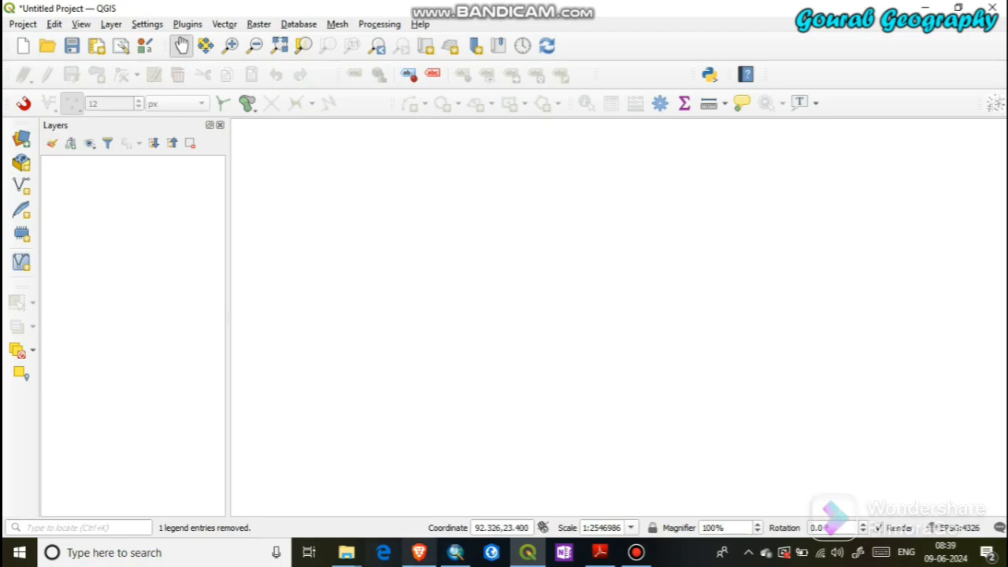
# Step: Switch to the Brave browser, open the Data Visualisation Catalogue's Choropleth Map page and examine its example map, legend and description
pyautogui.click(418, 552)
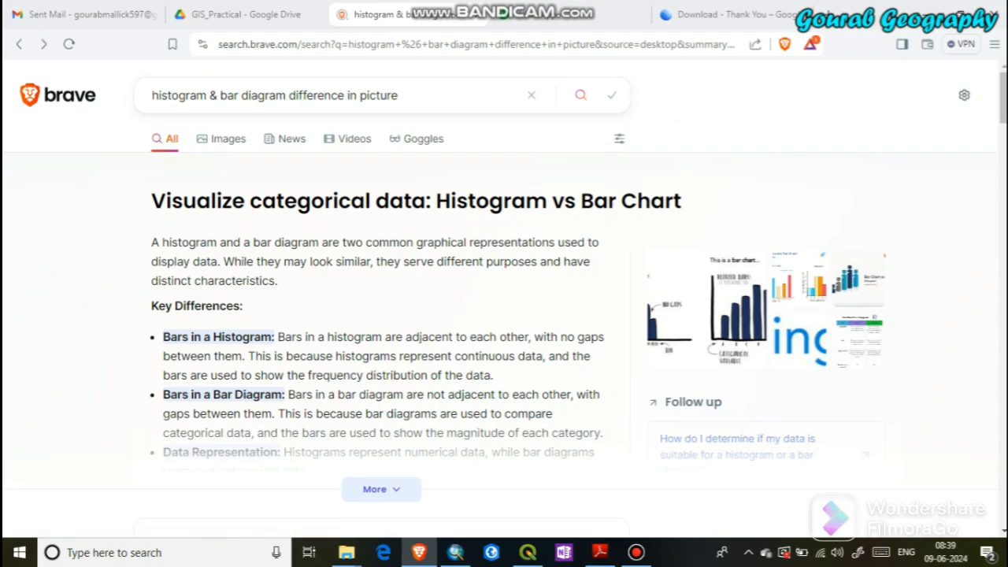
pyautogui.click(417, 45)
pyautogui.write('c')
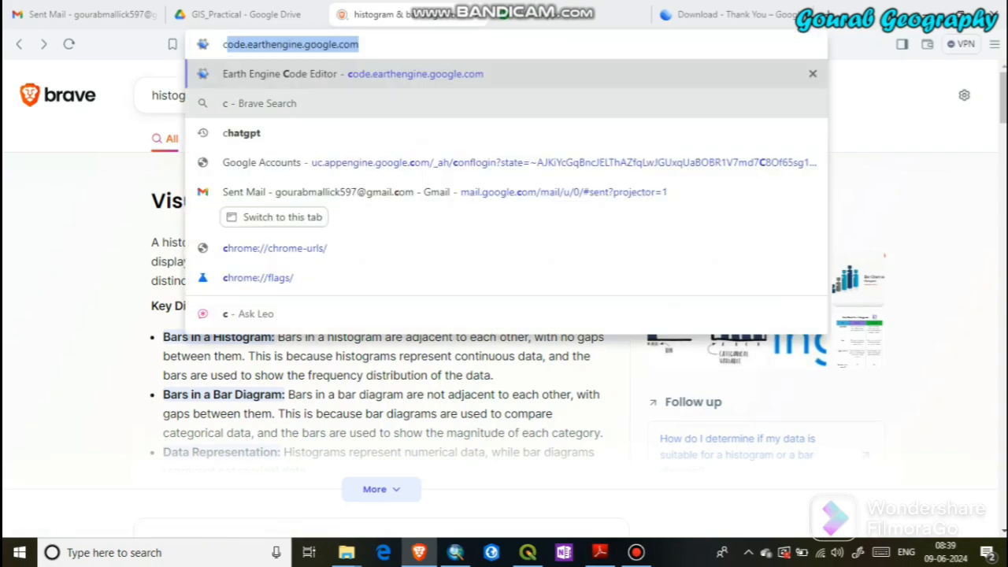
pyautogui.write('ho')
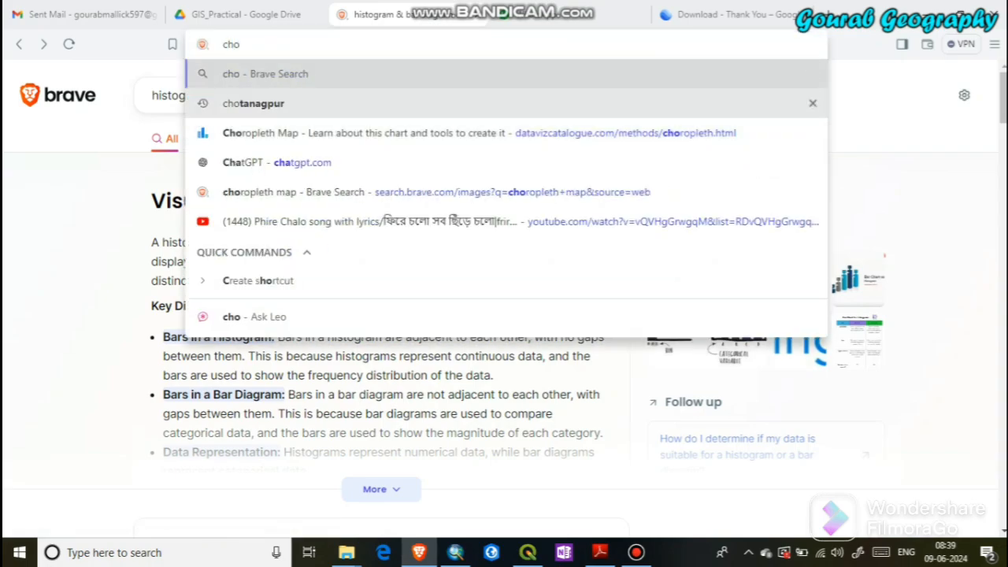
pyautogui.click(393, 132)
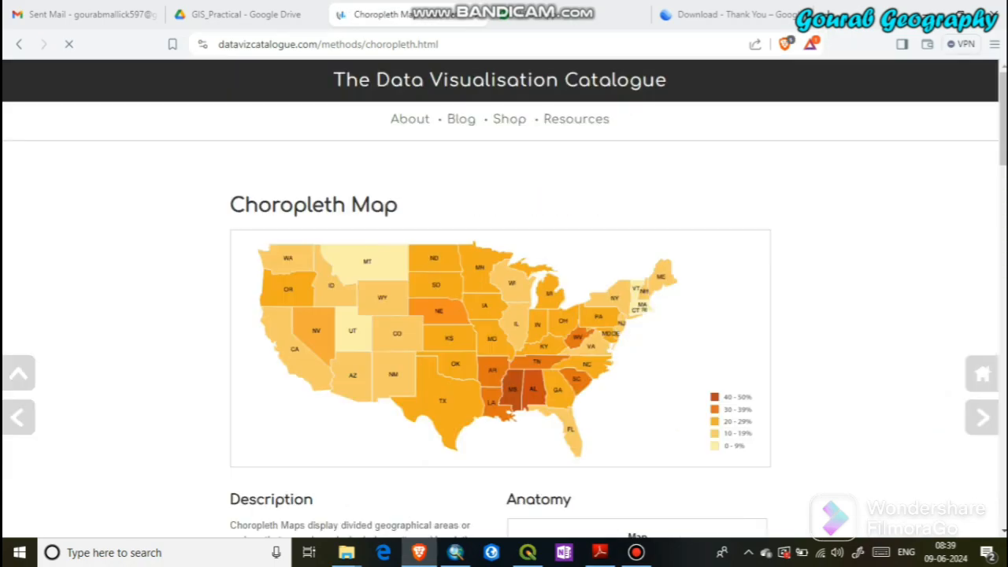
pyautogui.scroll(-1, 501, 307)
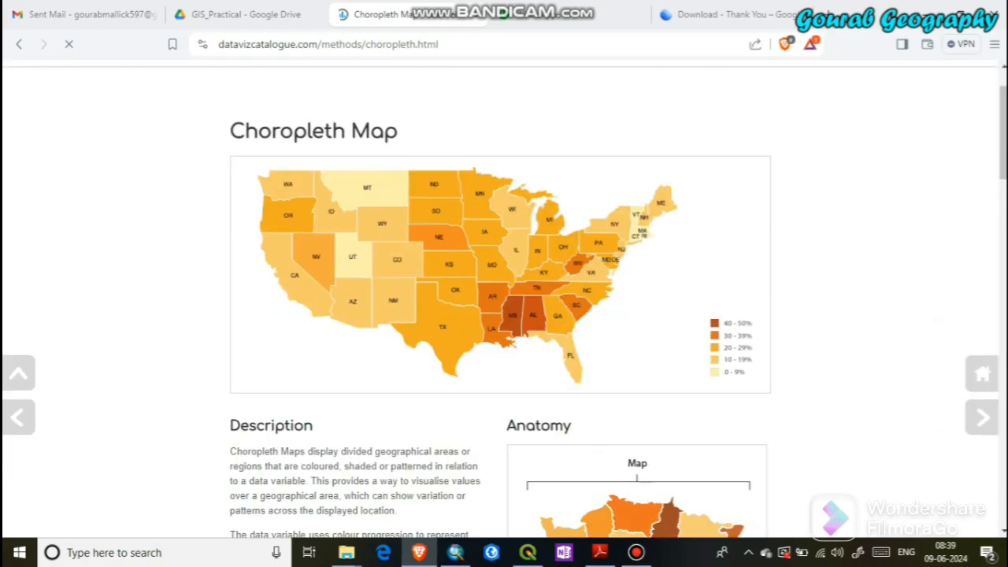
pyautogui.scroll(1, 501, 307)
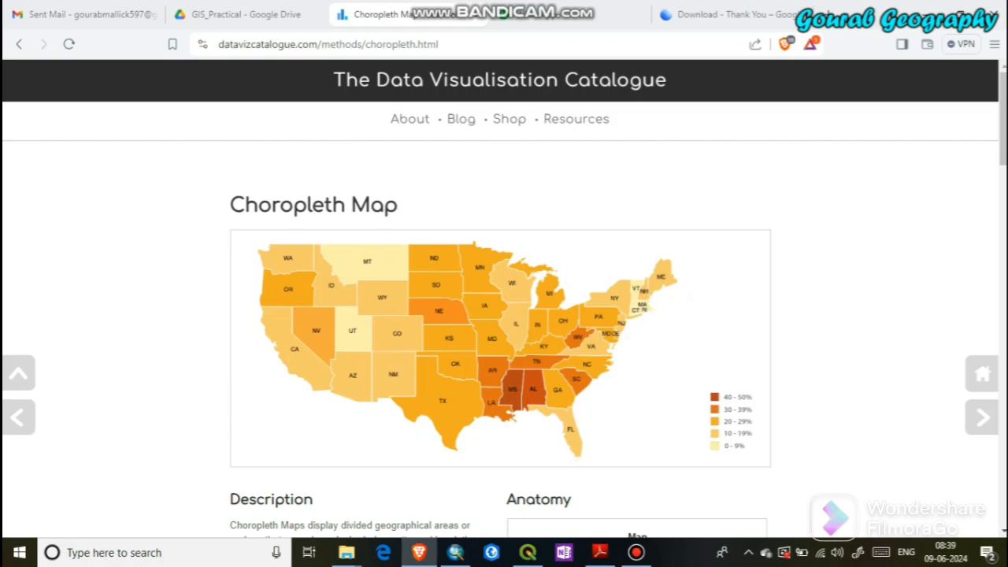
pyautogui.scroll(-3, 504, 300)
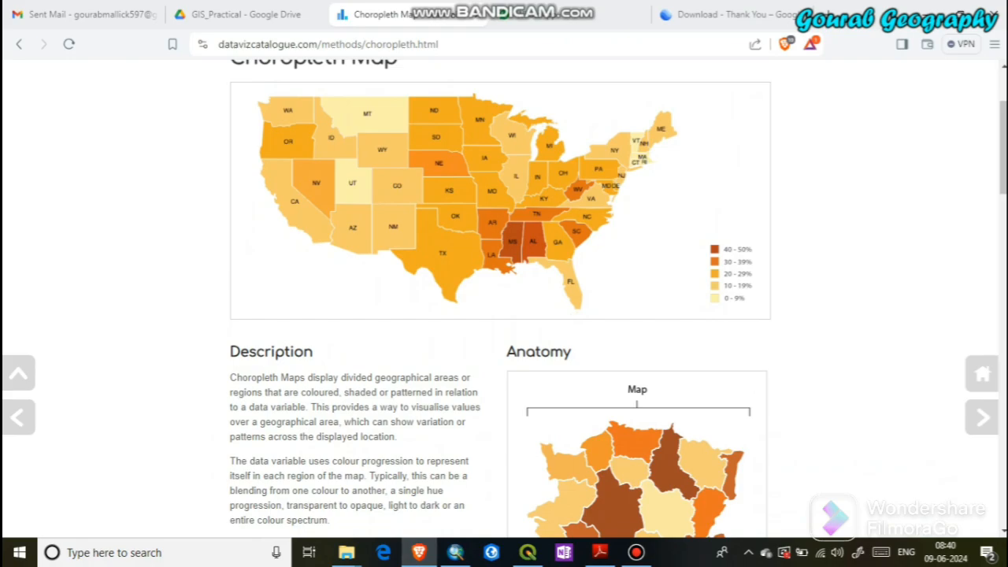
pyautogui.scroll(2, 504, 299)
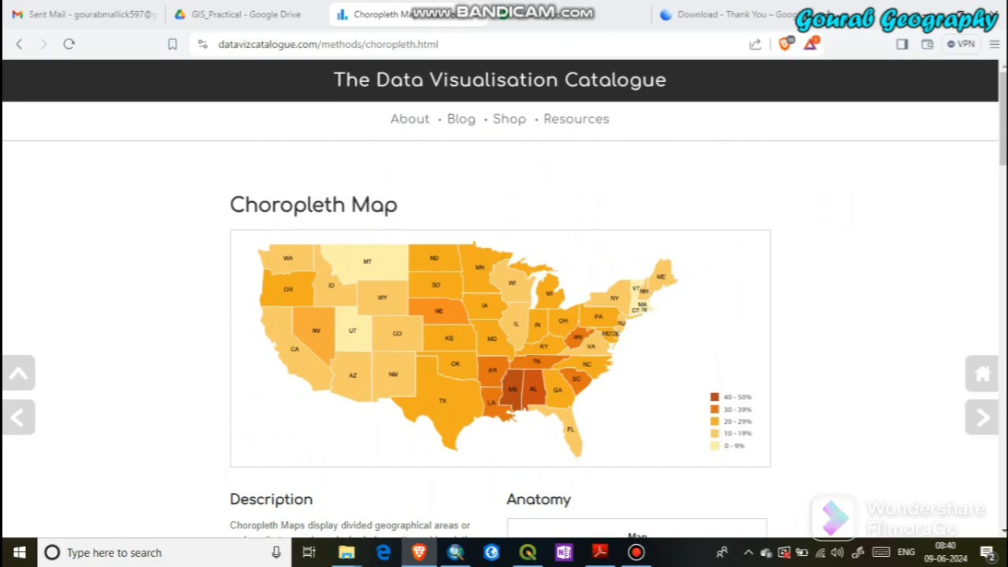
pyautogui.scroll(-1, 504, 299)
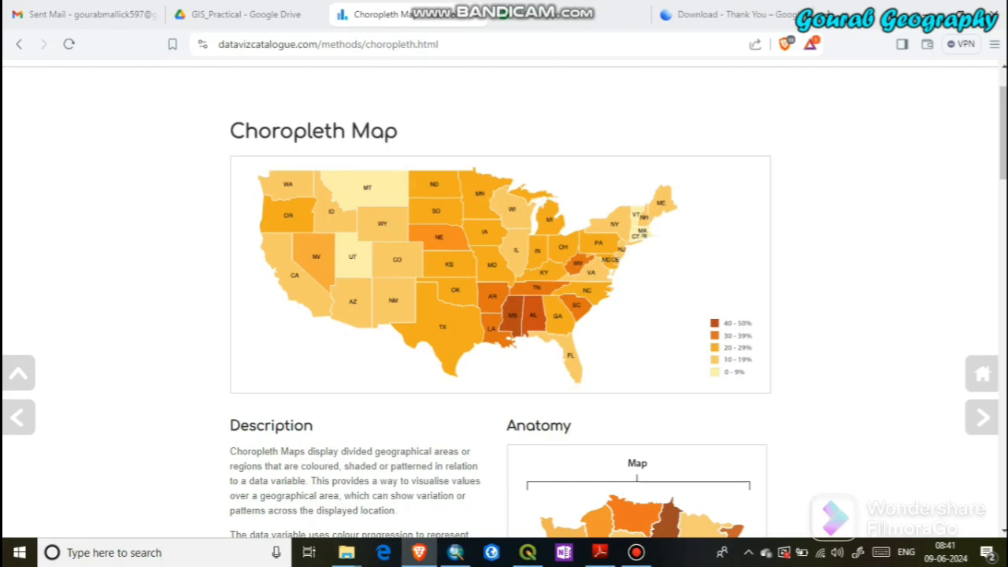
# Step: Switch to QGIS, load the ASSAM_data_attributes3 shapefile from the Adamas University GIS folder and open its attribute table
pyautogui.moveTo(528, 552)
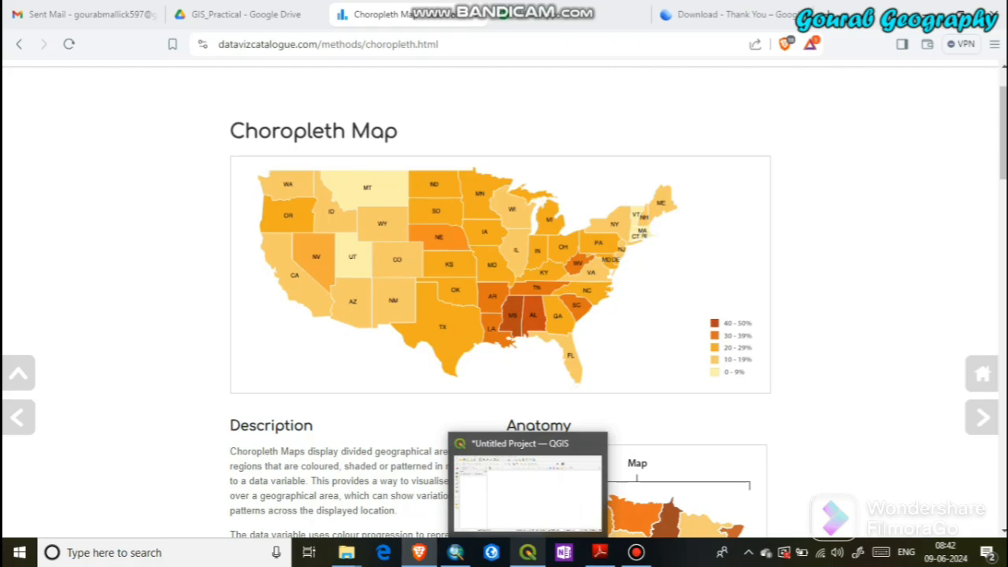
pyautogui.click(526, 492)
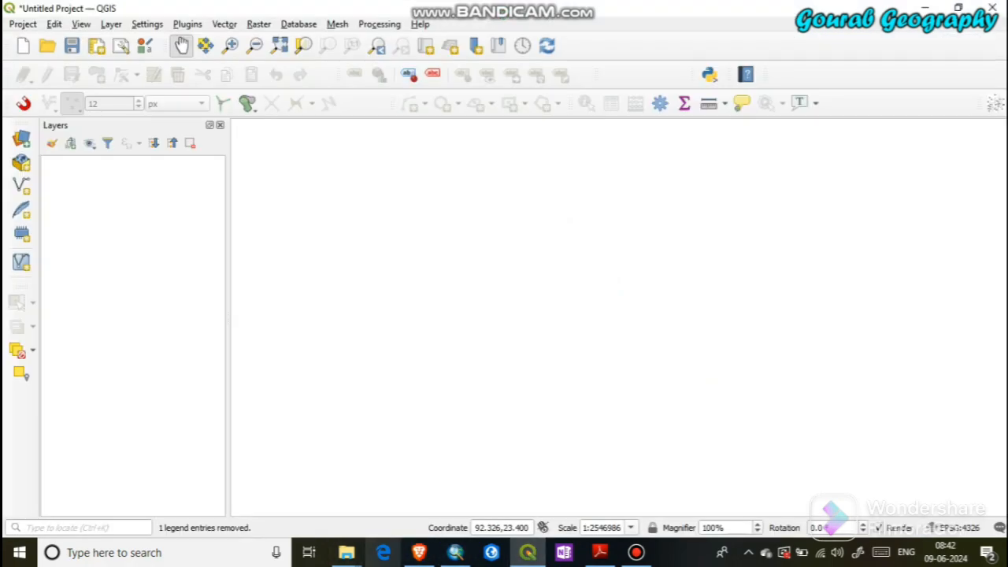
pyautogui.click(346, 552)
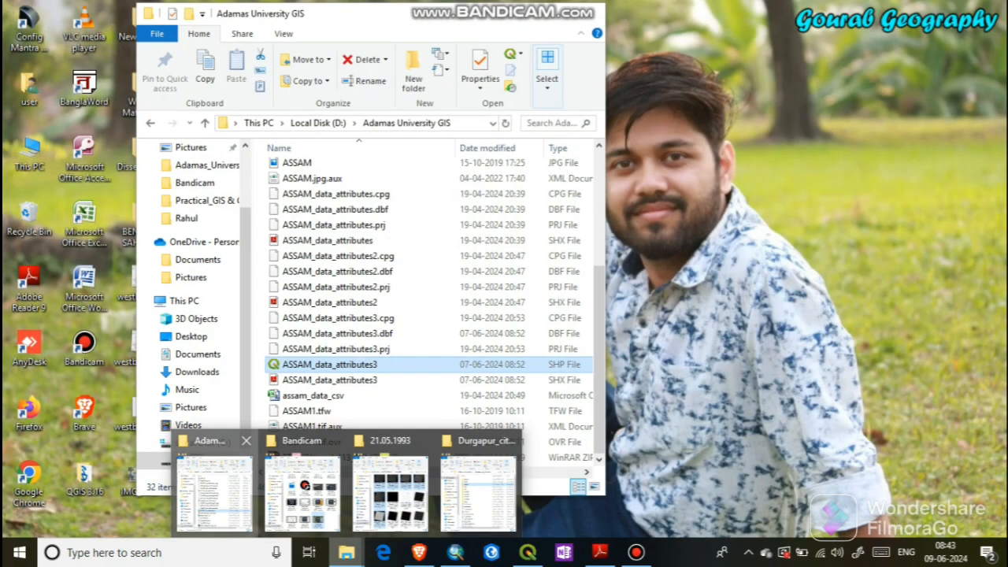
pyautogui.click(212, 480)
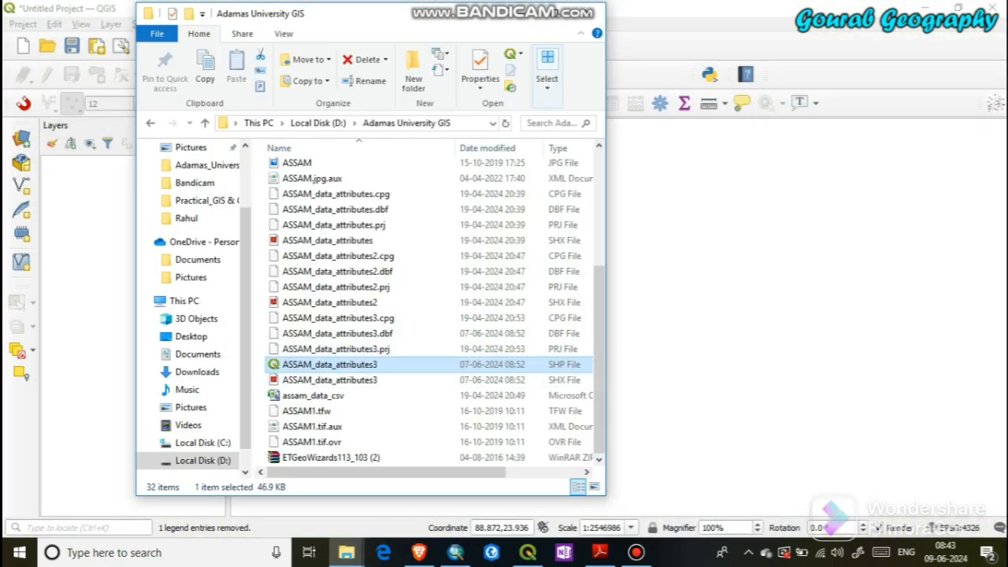
pyautogui.click(521, 13)
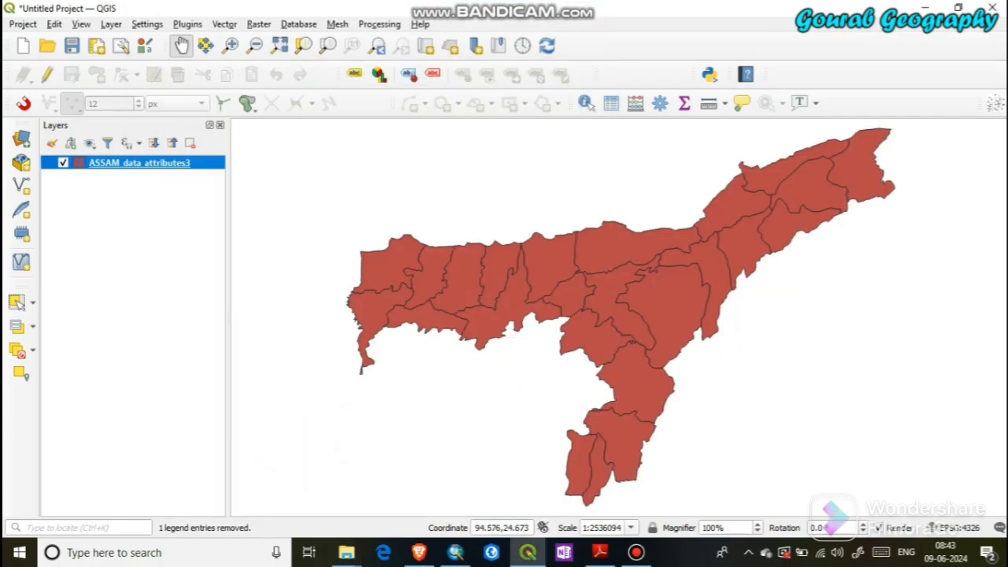
pyautogui.rightClick(131, 163)
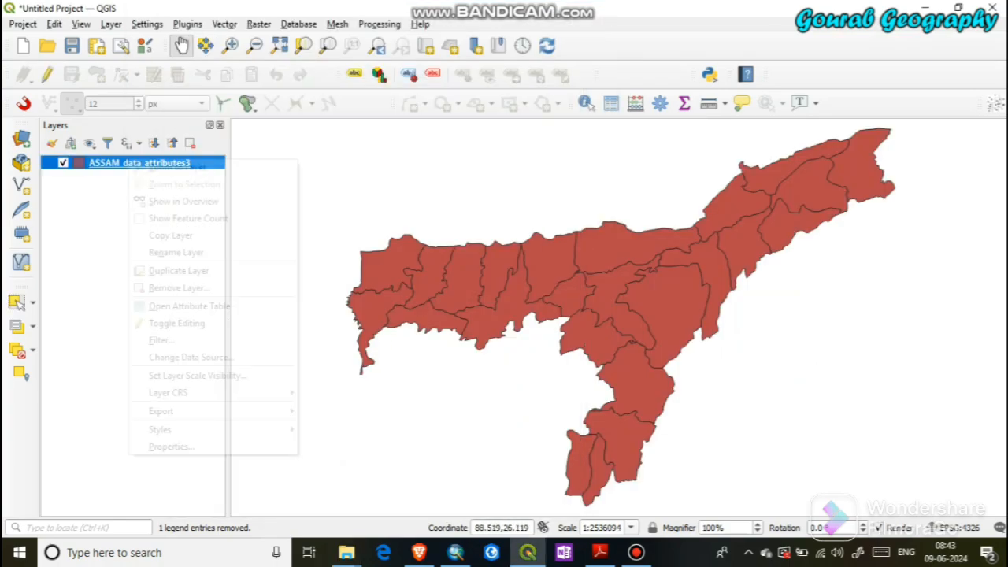
pyautogui.click(182, 305)
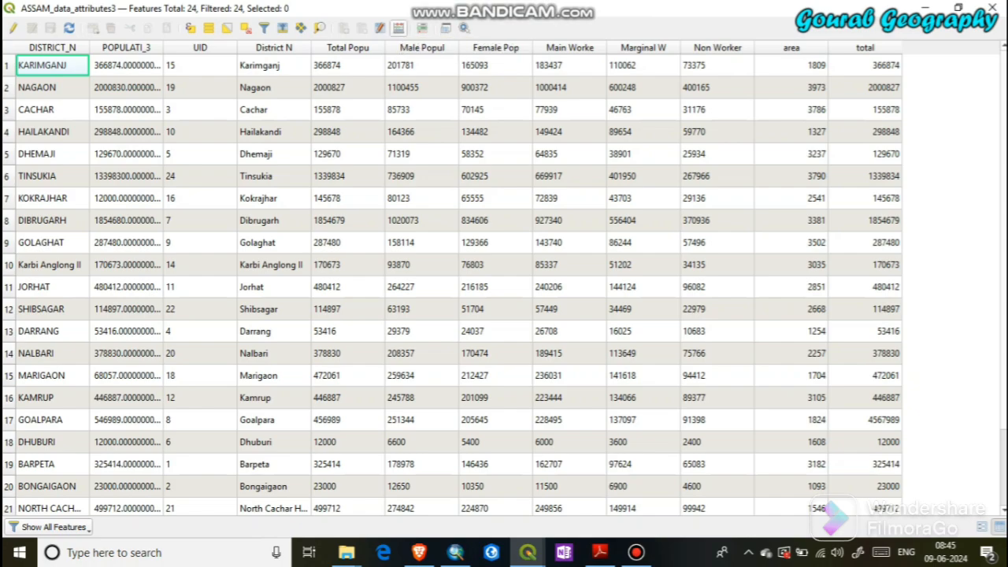
pyautogui.click(399, 27)
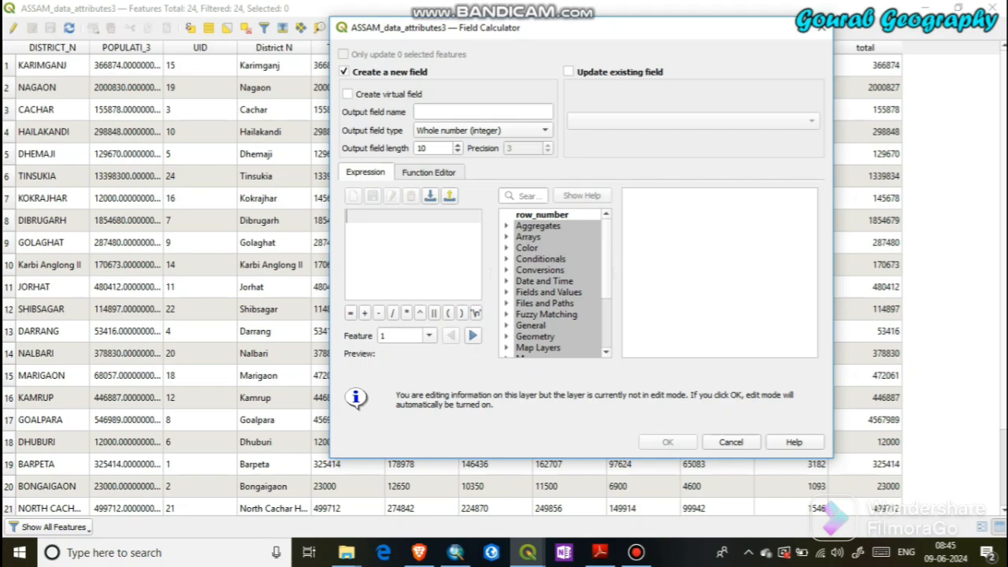
pyautogui.click(344, 72)
pyautogui.click(344, 71)
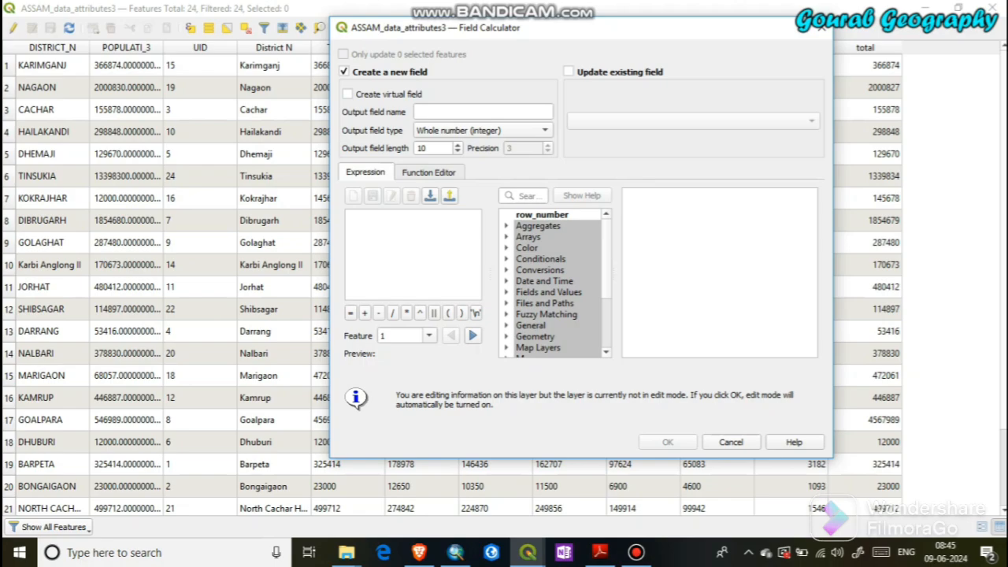
pyautogui.click(347, 93)
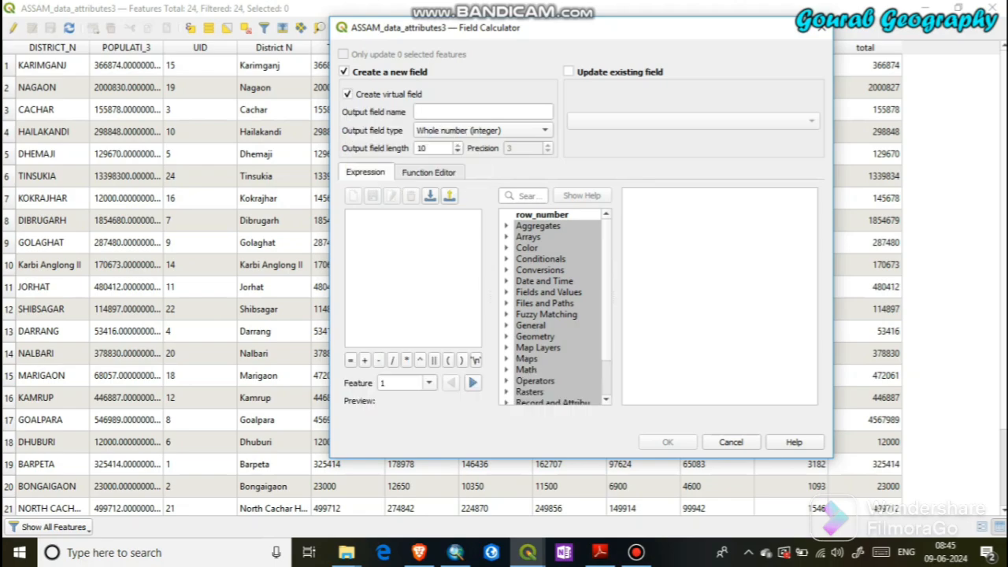
pyautogui.click(347, 94)
pyautogui.click(347, 94)
pyautogui.click(482, 111)
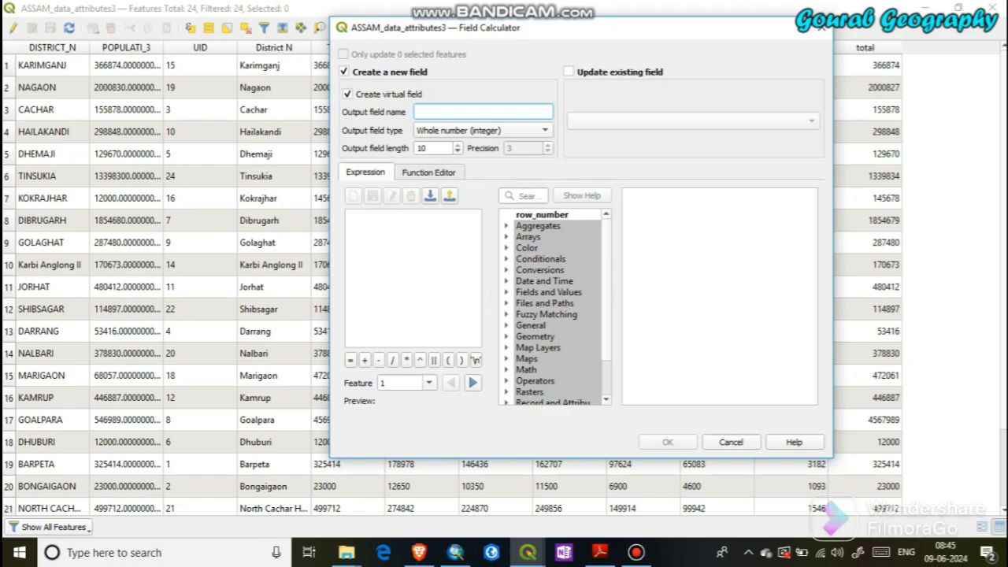
pyautogui.click(822, 28)
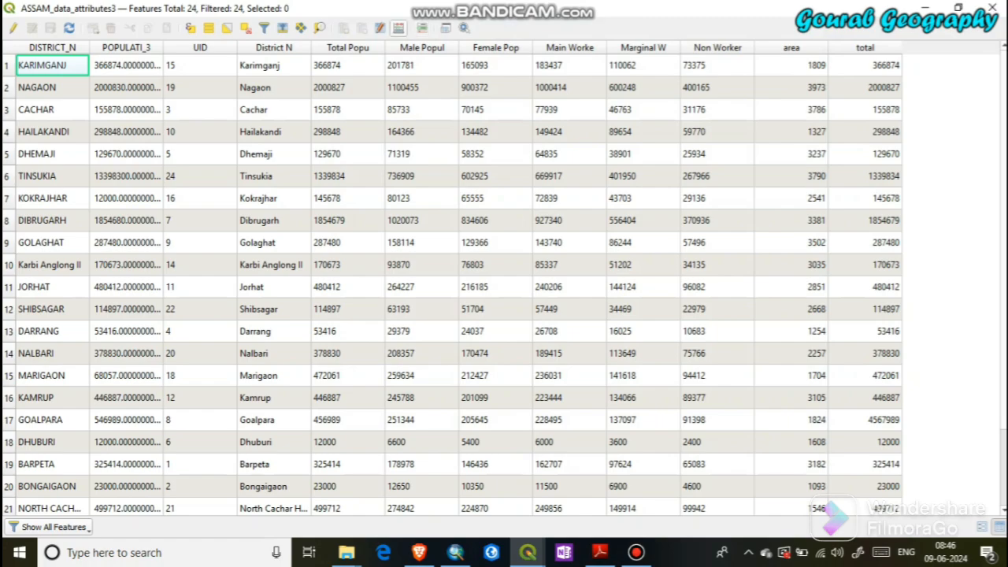
# Step: Set up a new virtual field named PD in the Field Calculator, with whole number (integer) type and length 10
pyautogui.click(399, 28)
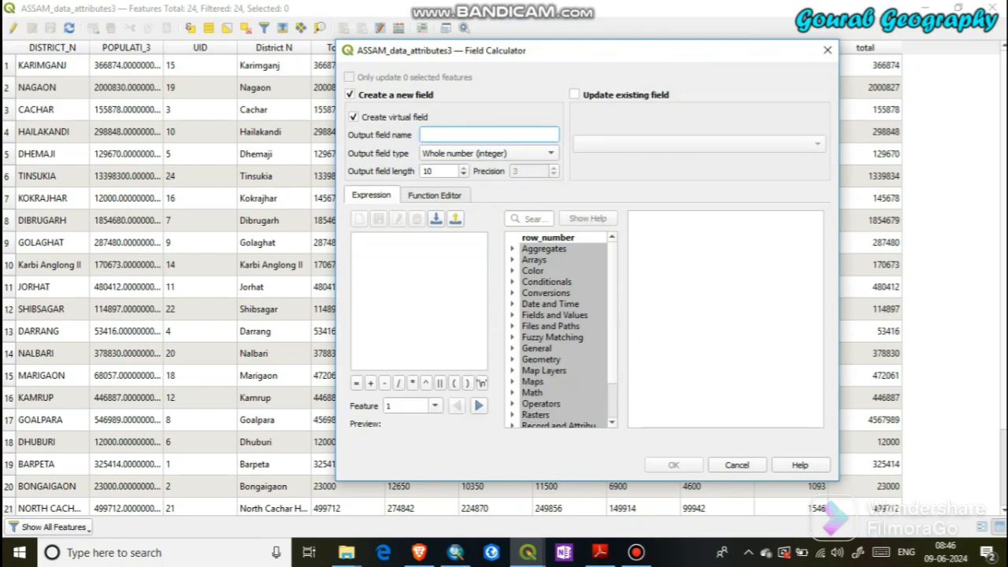
pyautogui.write('PD')
pyautogui.click(488, 153)
pyautogui.click(489, 153)
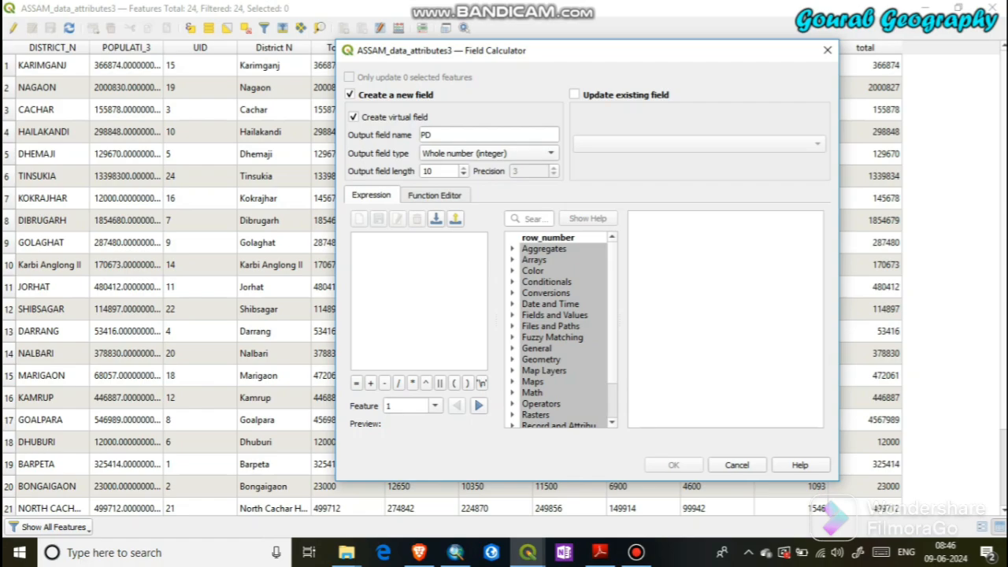
pyautogui.click(423, 171)
pyautogui.click(434, 196)
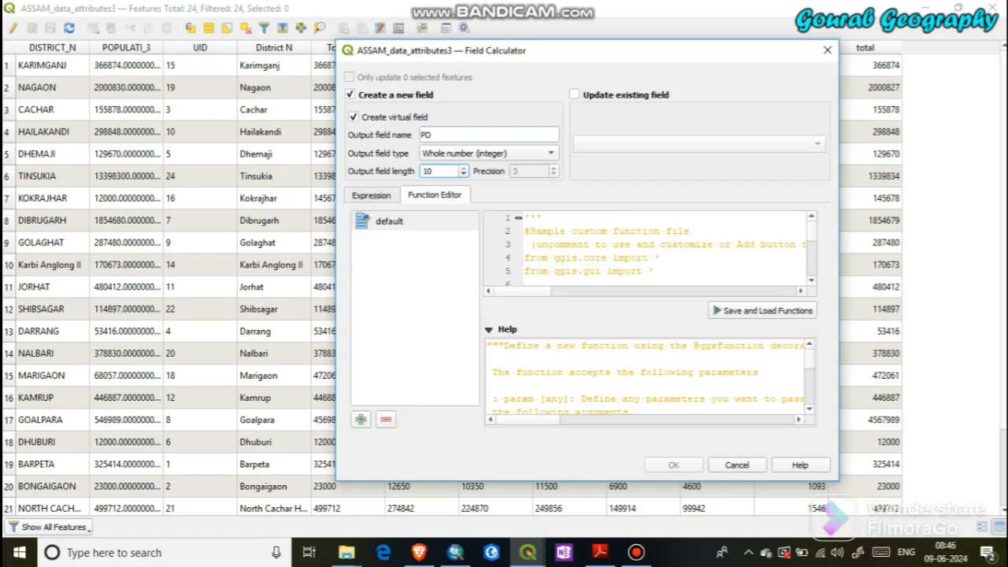
pyautogui.click(372, 195)
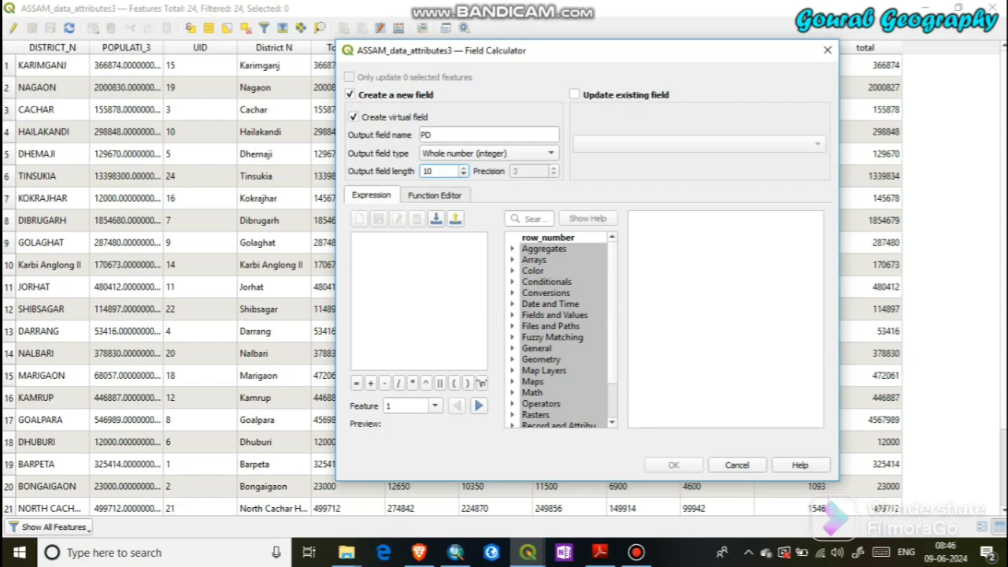
pyautogui.scroll(-2, 559, 330)
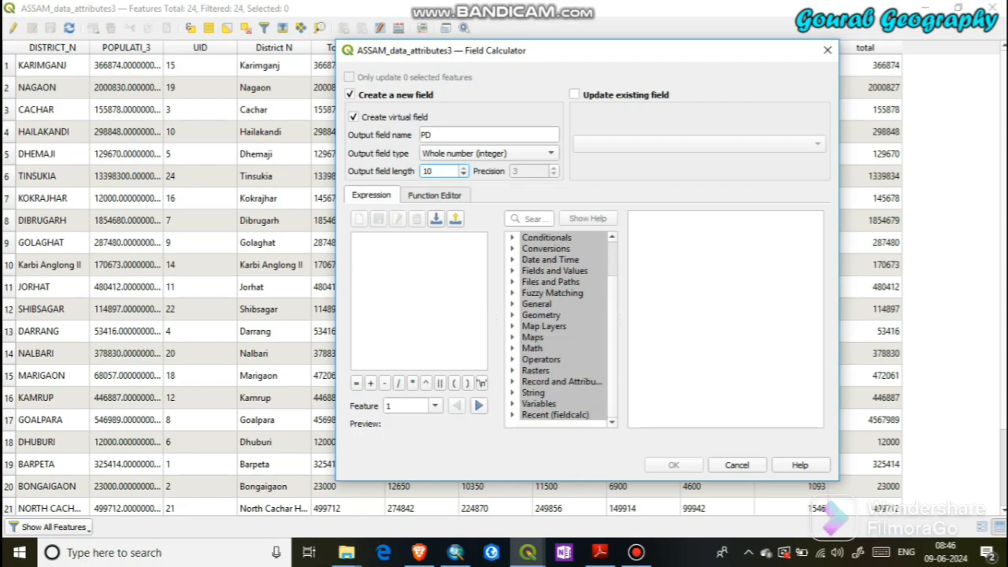
# Step: Enter the expression total / area to calculate the PD field, correcting the initially inserted field name
pyautogui.click(418, 299)
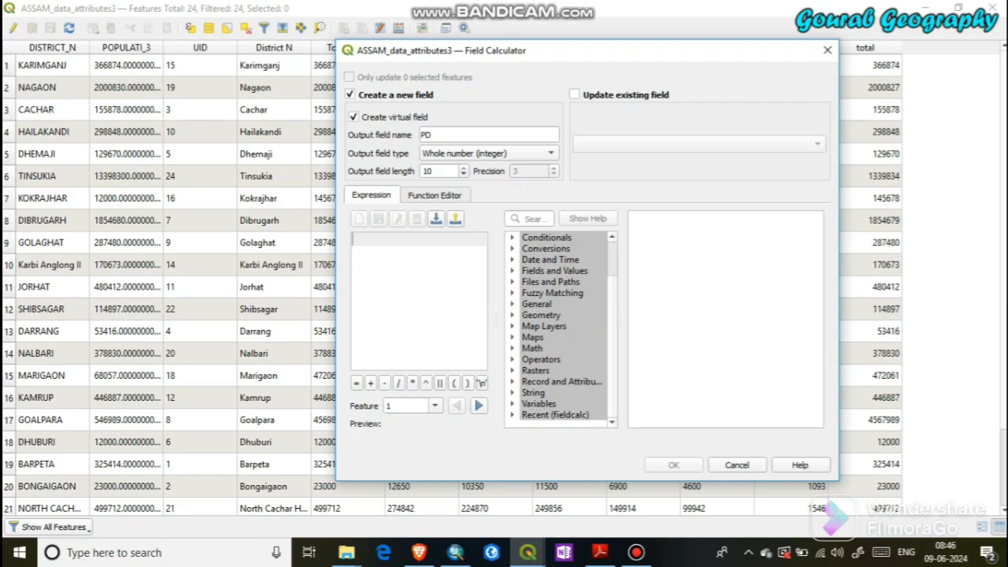
pyautogui.write('tota')
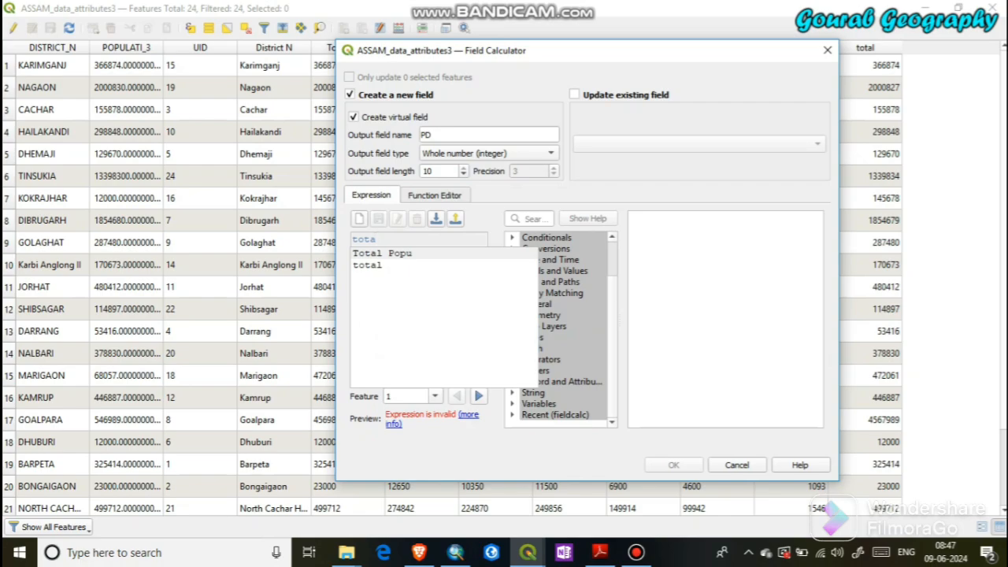
pyautogui.doubleClick(382, 254)
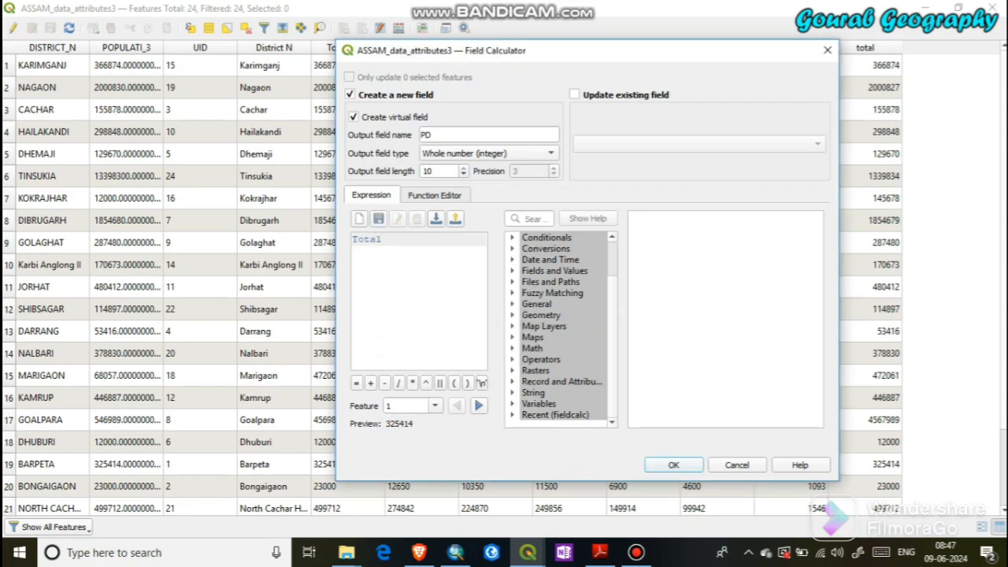
pyautogui.moveTo(429, 53); pyautogui.dragTo(546, 93)
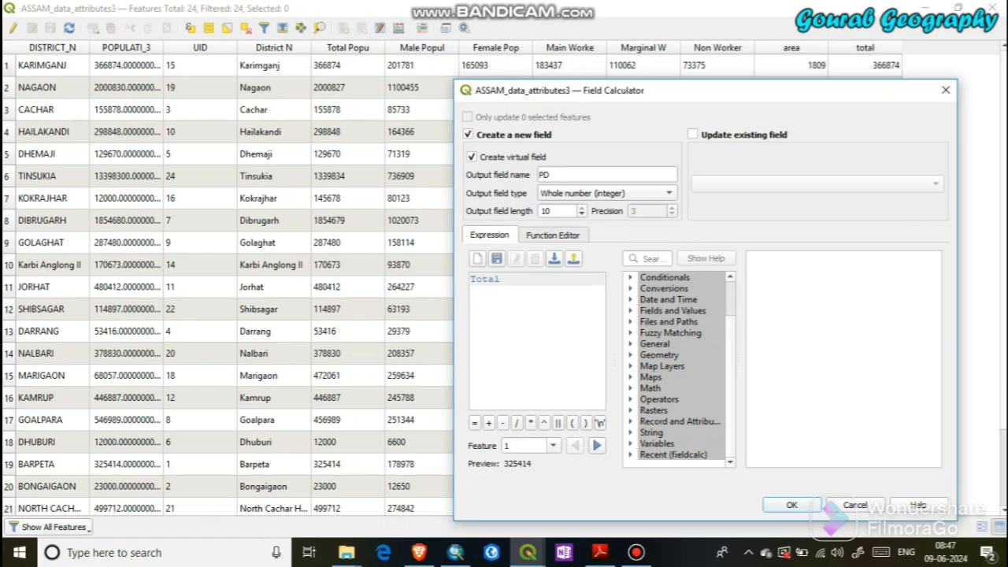
pyautogui.press('BackSpace')
pyautogui.press('BackSpace')
pyautogui.press('BackSpace')
pyautogui.press('BackSpace')
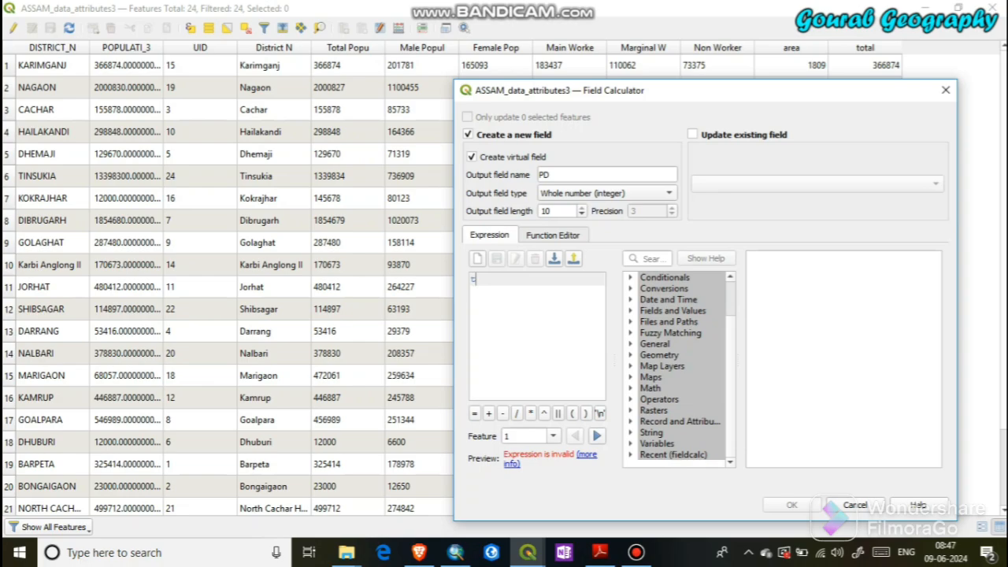
pyautogui.write('ota')
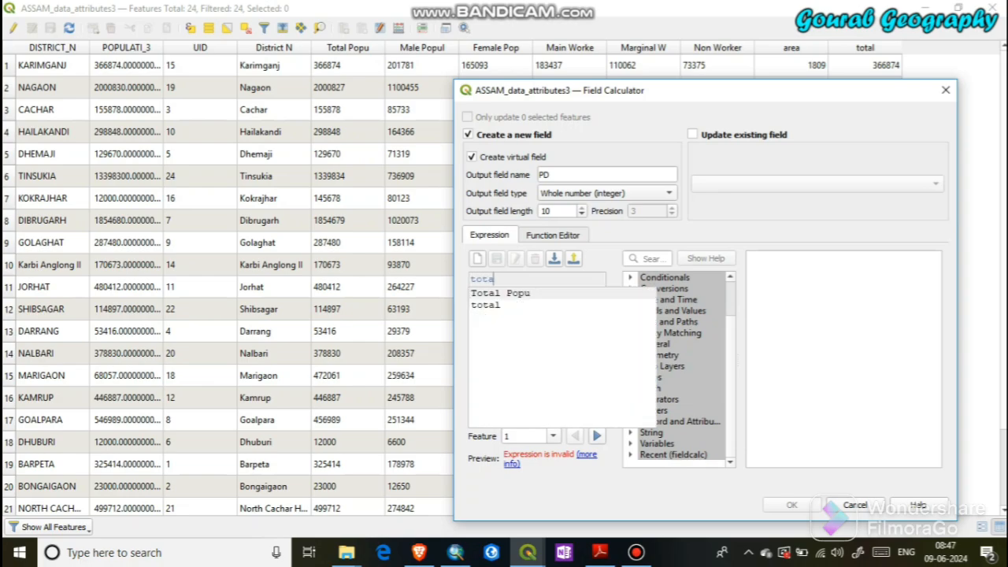
pyautogui.write('l')
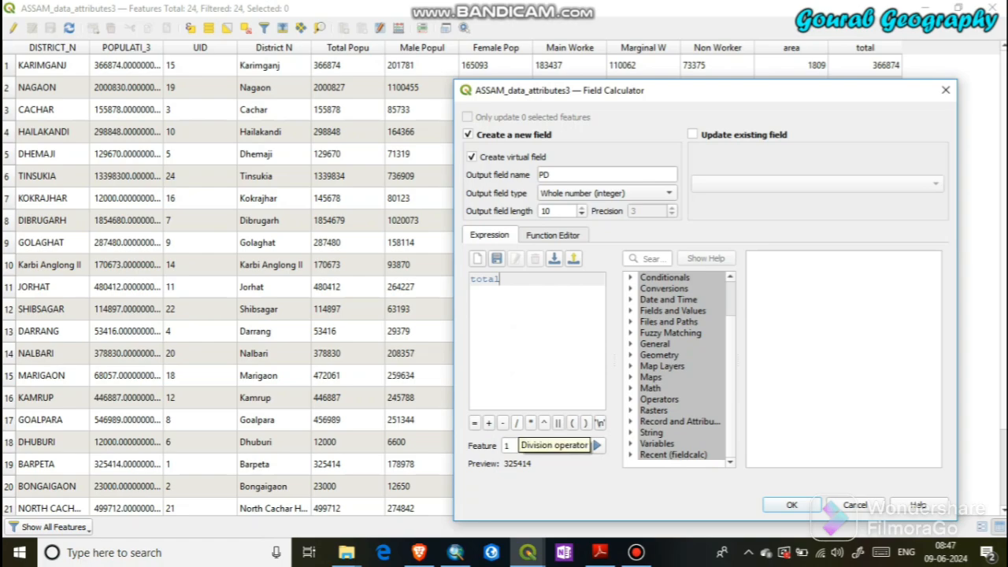
pyautogui.click(517, 423)
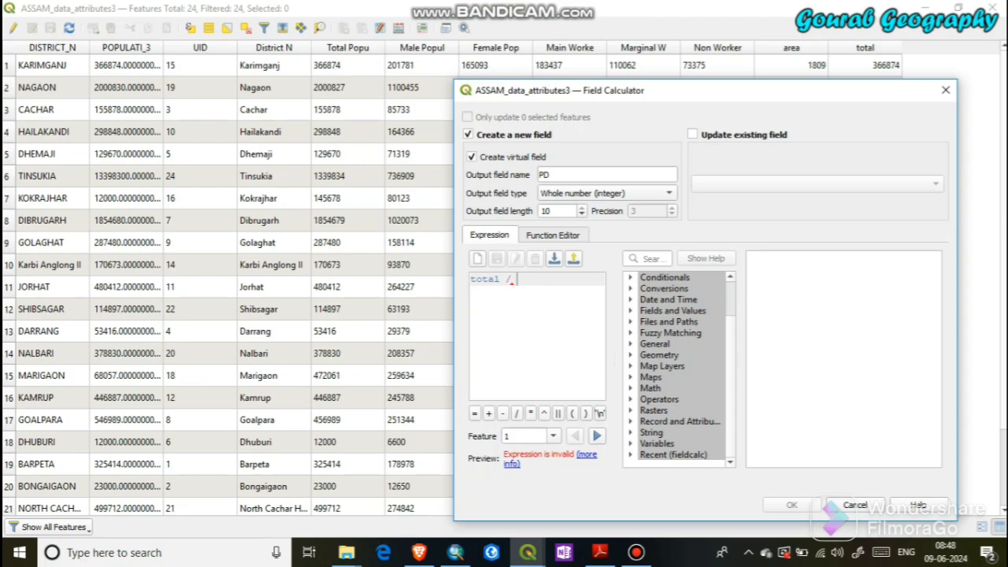
pyautogui.write('area')
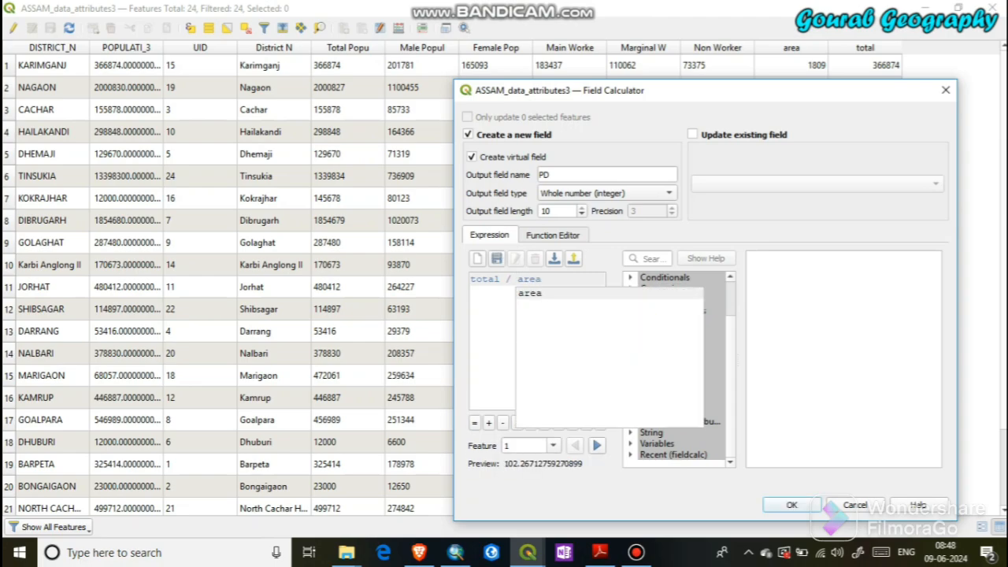
# Step: Create the PD field from the total / area expression, review its values for the districts and close the attribute table
pyautogui.press('Return')
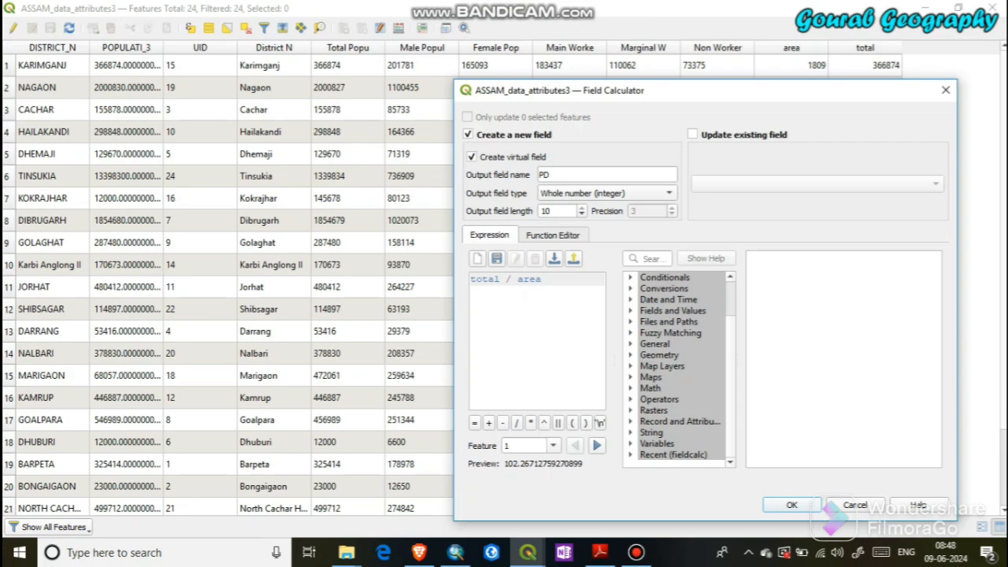
pyautogui.click(791, 505)
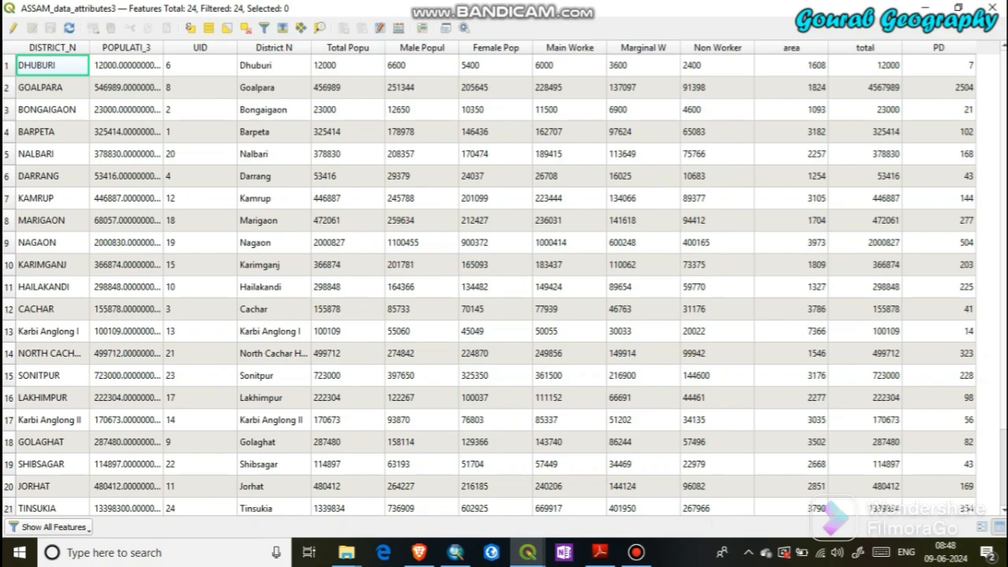
pyautogui.scroll(-1, 496, 283)
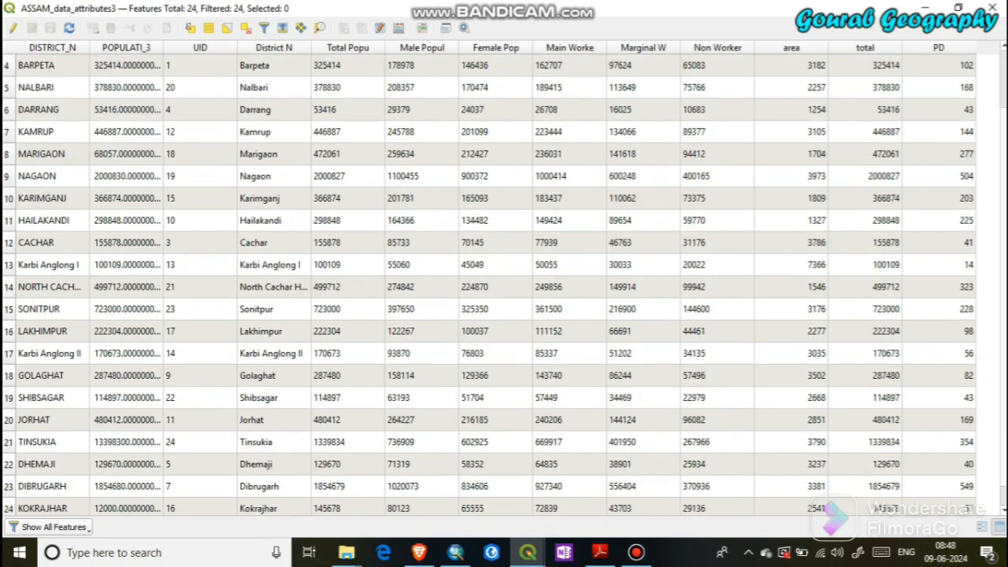
pyautogui.scroll(1, 496, 283)
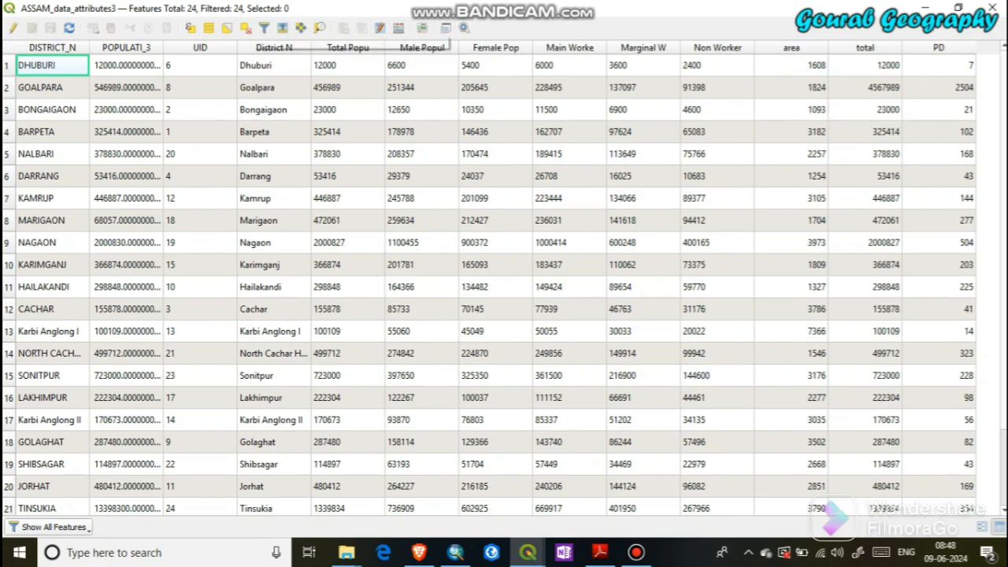
pyautogui.scroll(-1, 953, 358)
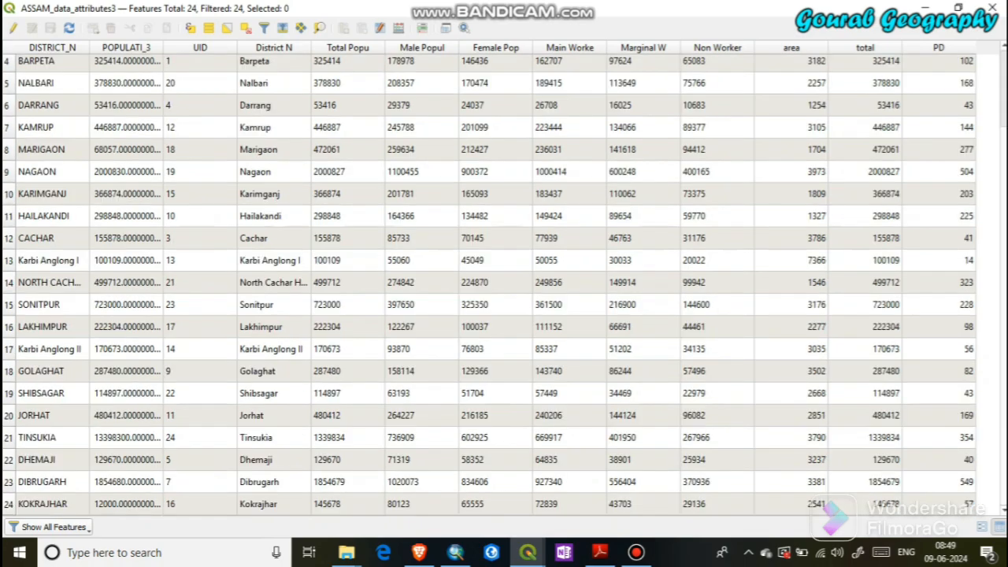
pyautogui.scroll(1, 488, 284)
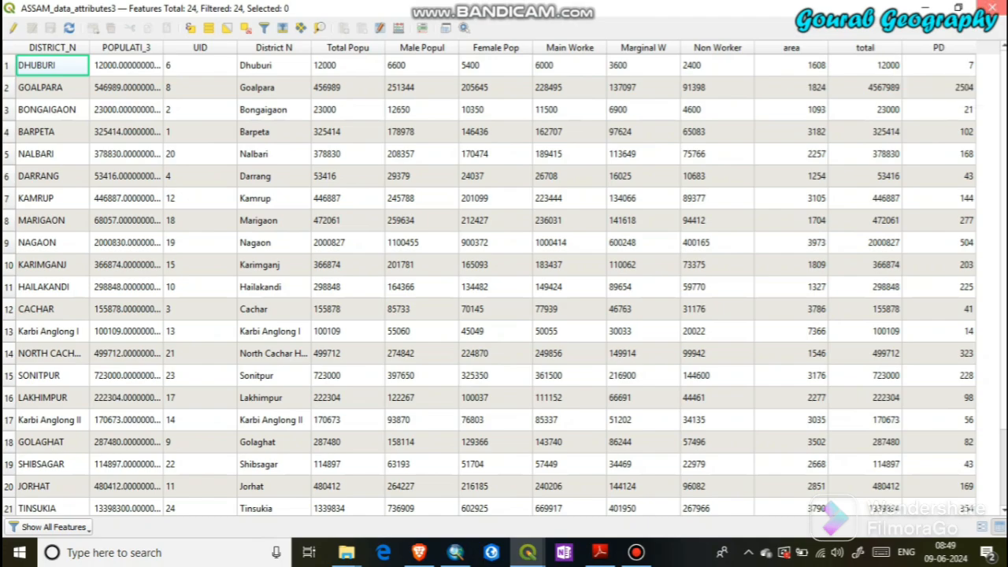
pyautogui.click(989, 7)
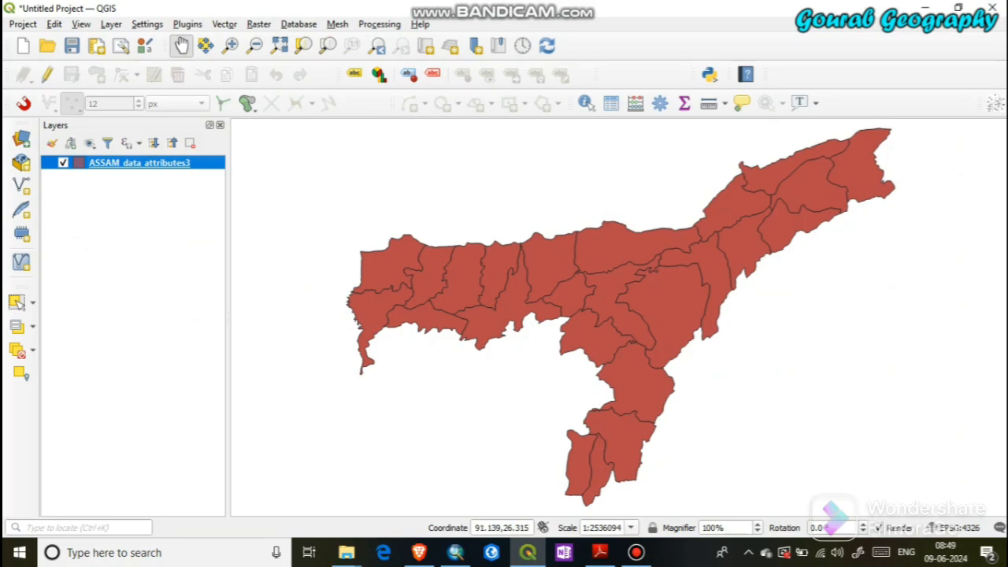
pyautogui.rightClick(161, 164)
pyautogui.click(127, 161)
pyautogui.rightClick(127, 161)
pyautogui.click(169, 447)
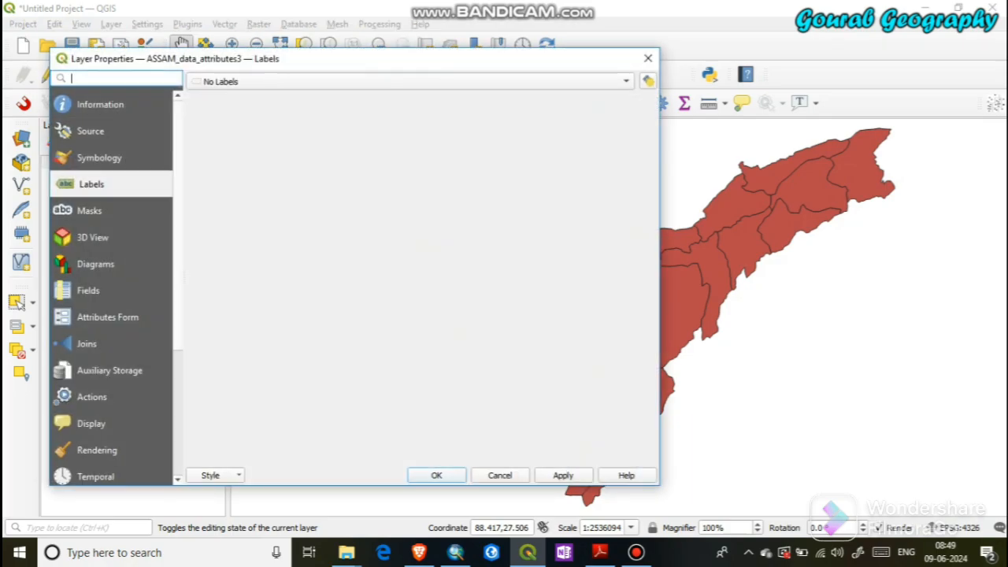
pyautogui.click(100, 158)
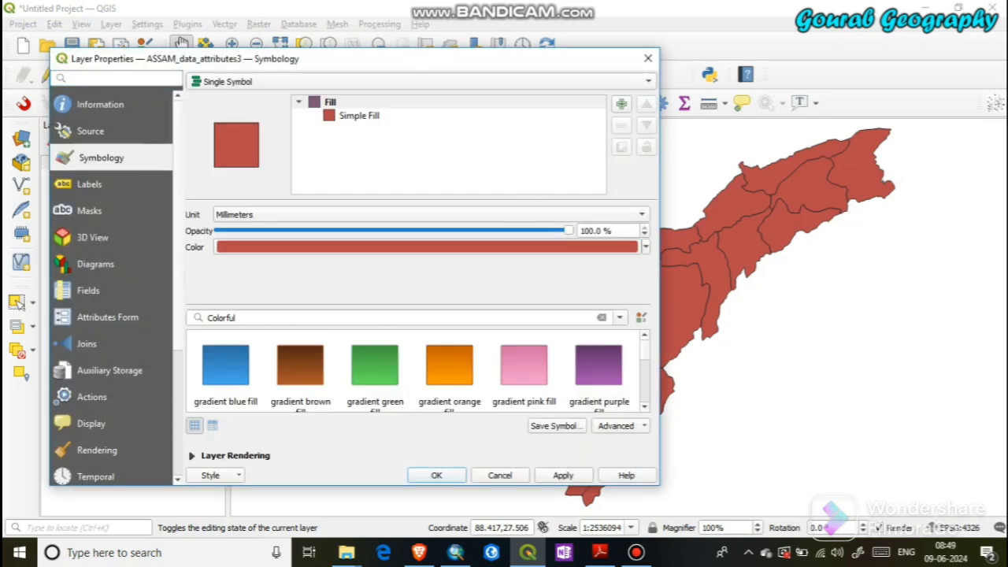
pyautogui.moveTo(248, 63); pyautogui.dragTo(273, 41)
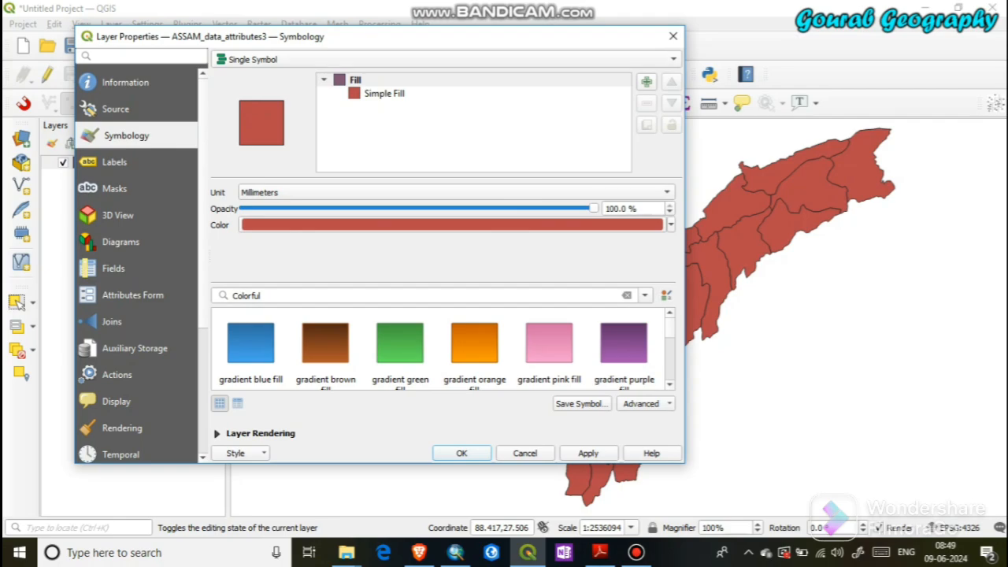
pyautogui.click(446, 59)
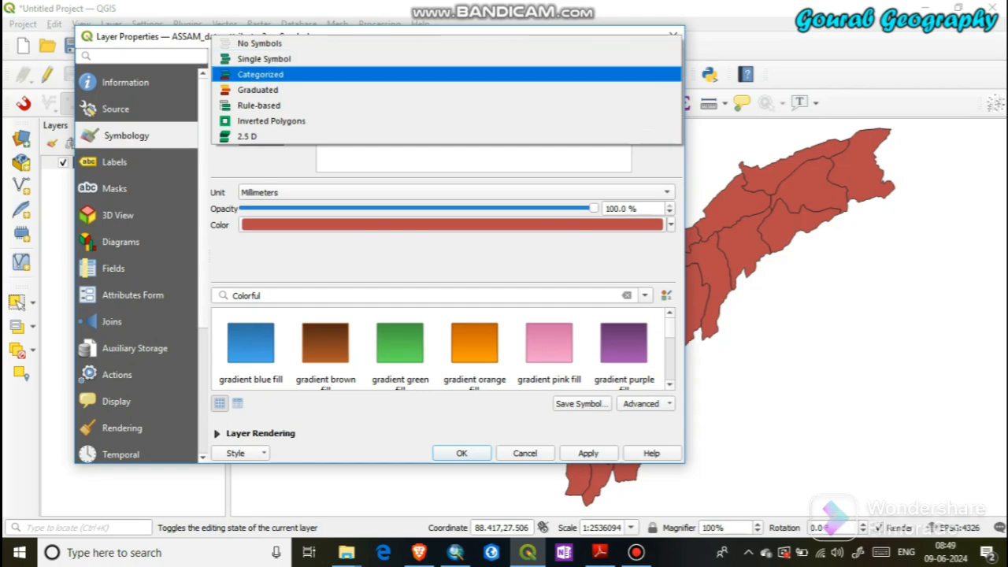
pyautogui.click(261, 74)
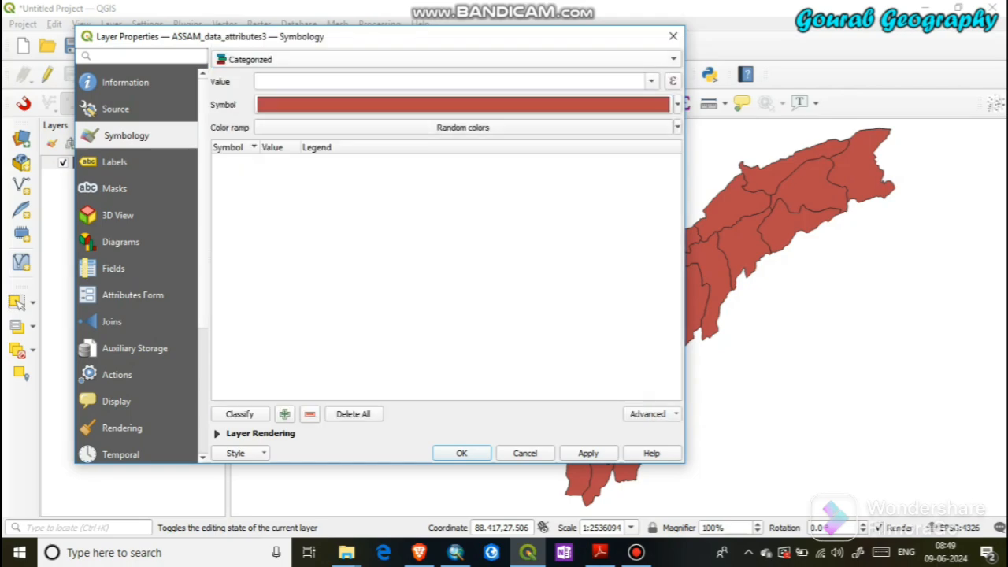
pyautogui.click(445, 59)
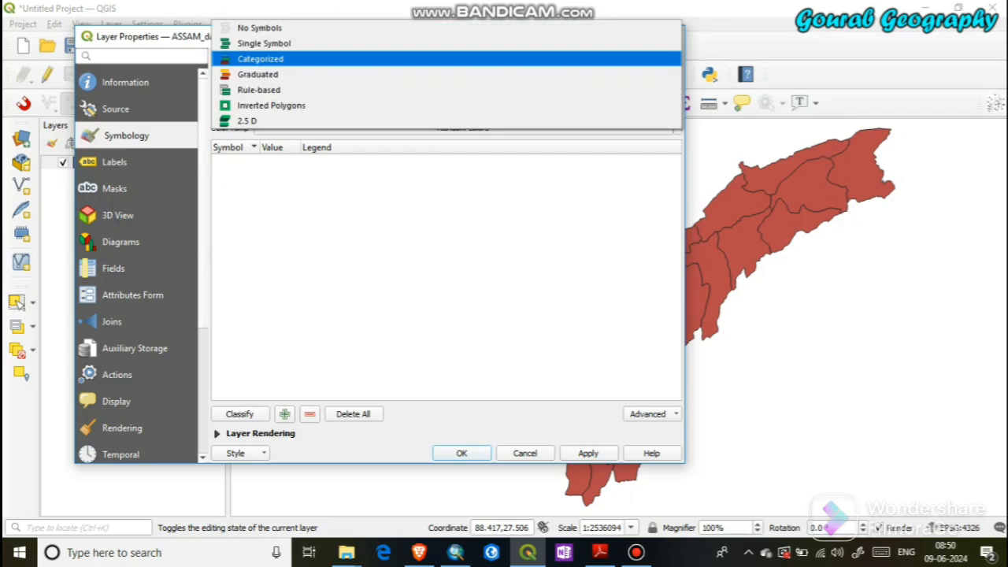
pyautogui.click(446, 74)
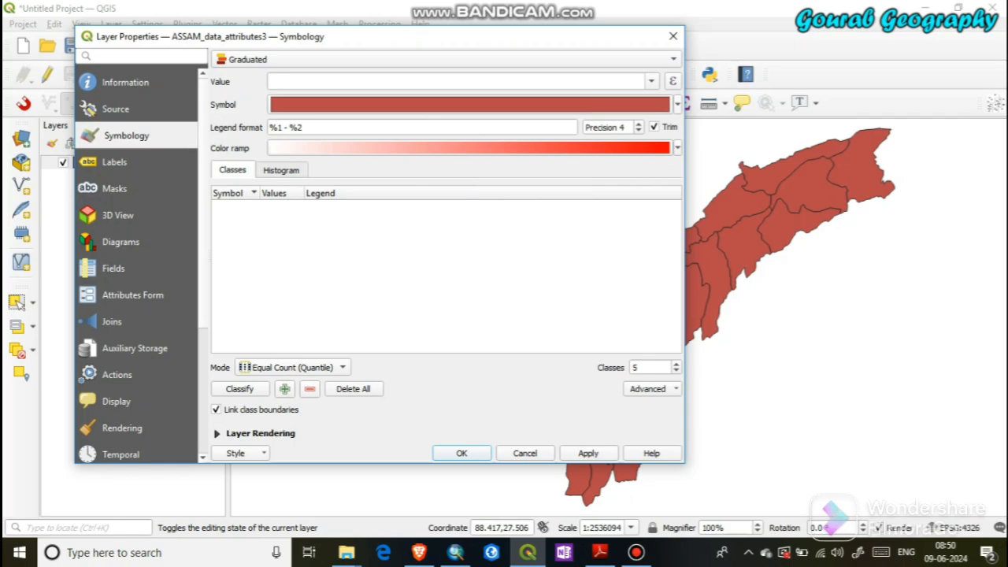
pyautogui.click(446, 59)
pyautogui.click(446, 60)
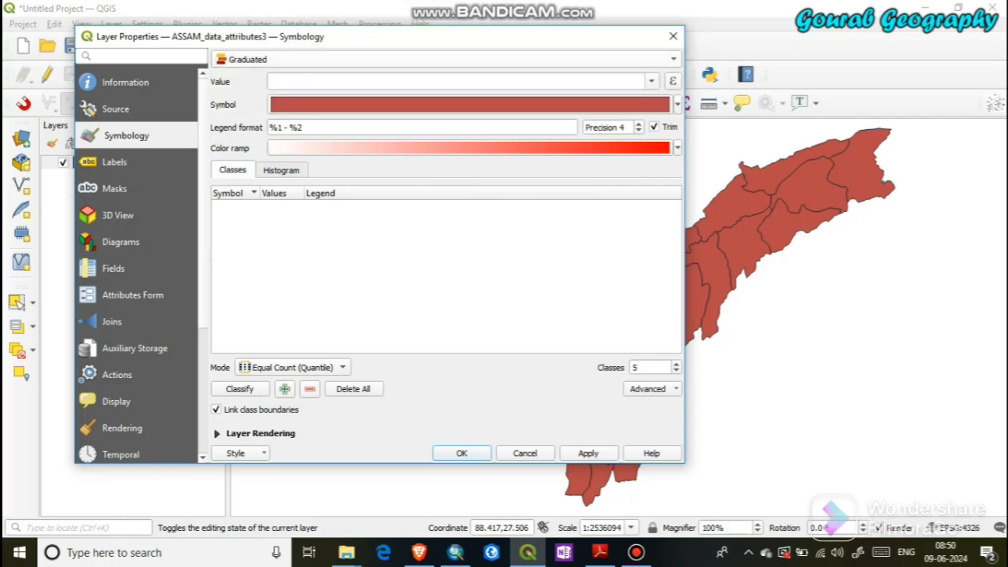
pyautogui.click(673, 35)
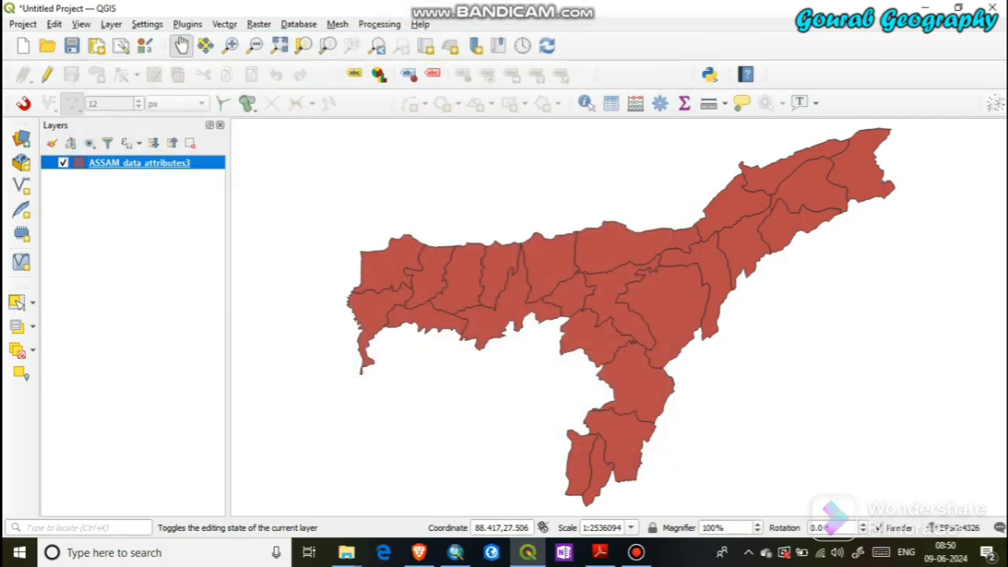
# Step: Open the ASSAM_data_attributes3 layer's symbology and set it to Graduated using the PD field as the value
pyautogui.rightClick(136, 162)
pyautogui.click(176, 447)
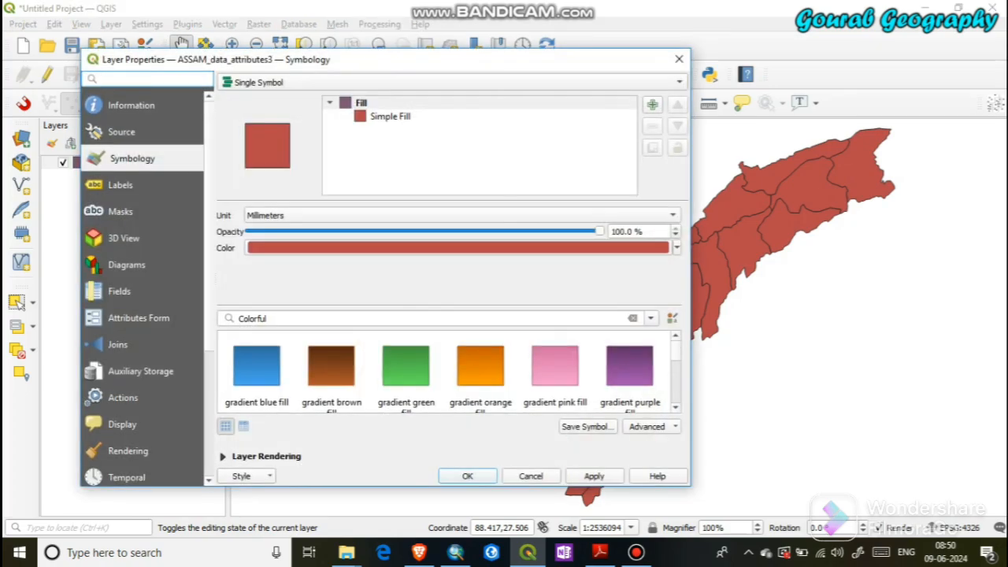
pyautogui.click(452, 82)
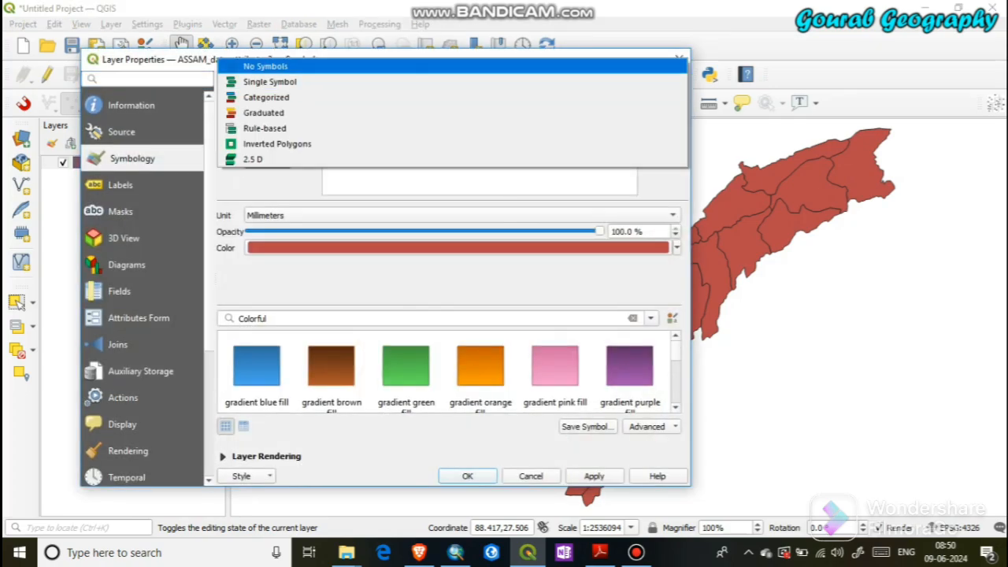
pyautogui.click(452, 82)
pyautogui.click(452, 82)
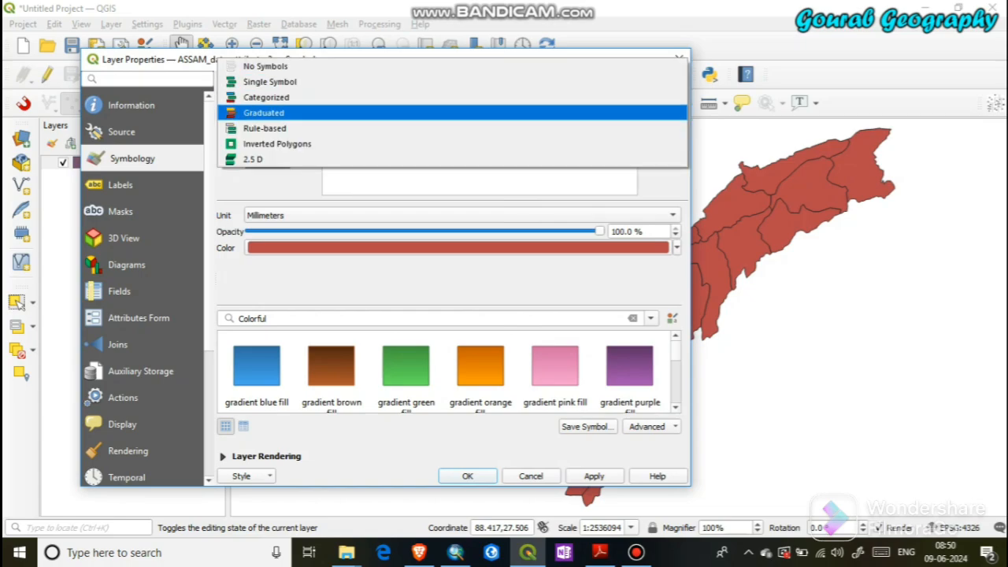
pyautogui.click(260, 108)
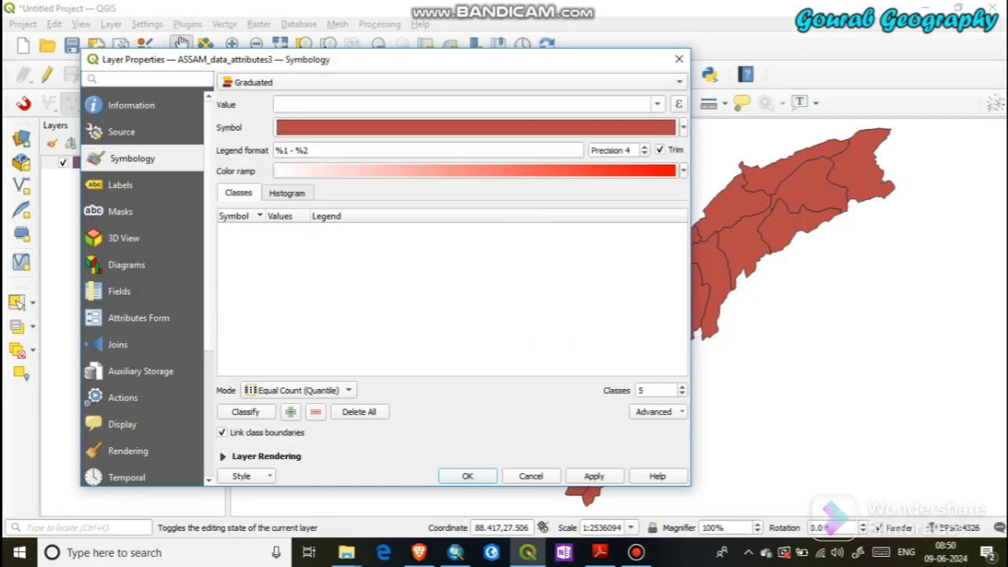
pyautogui.click(658, 104)
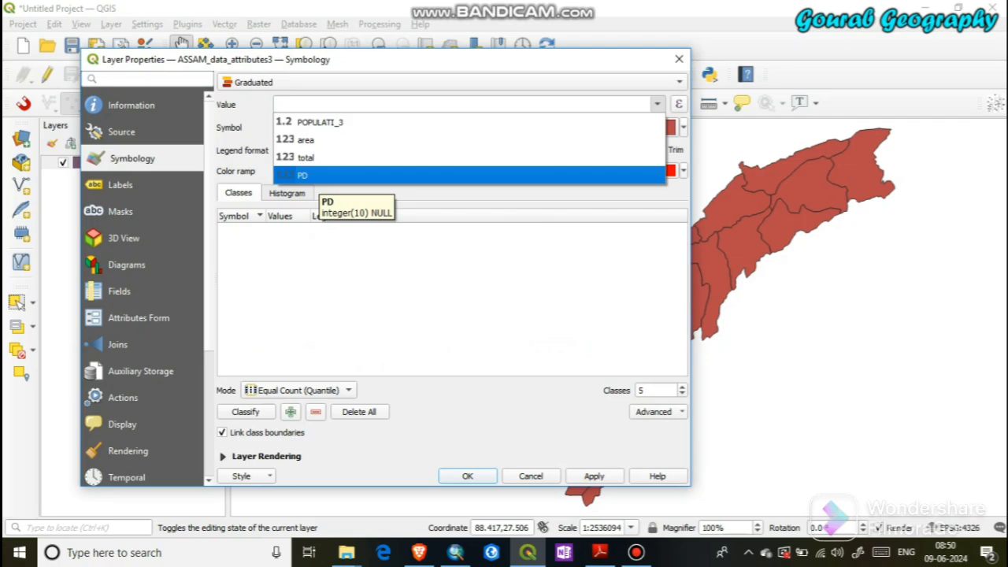
pyautogui.click(315, 174)
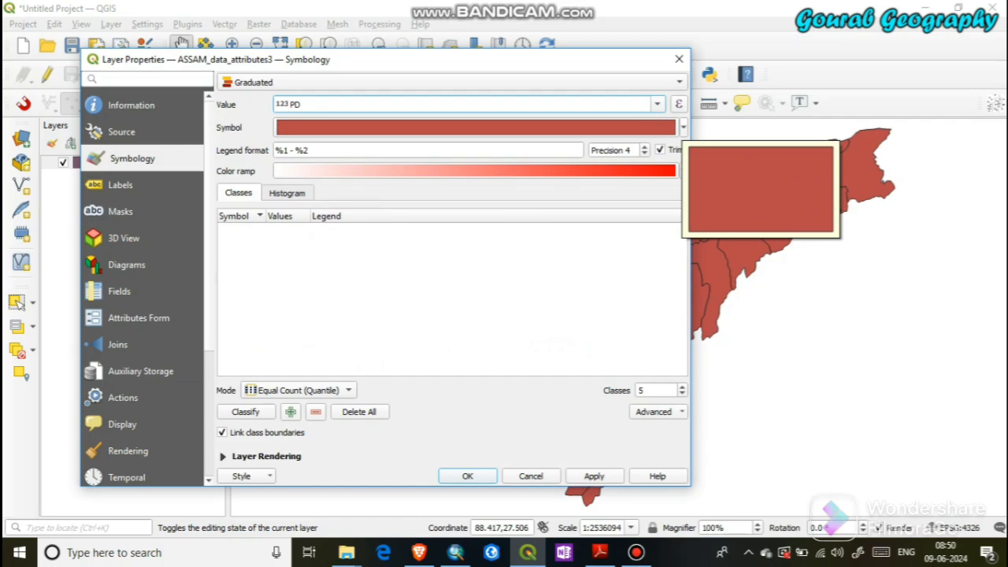
pyautogui.click(683, 170)
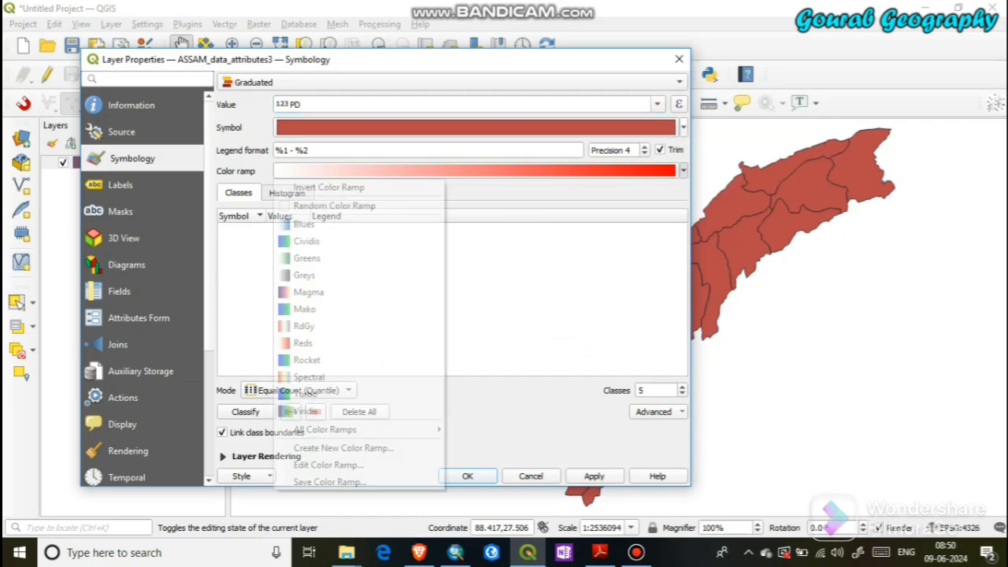
pyautogui.click(683, 170)
pyautogui.click(683, 171)
pyautogui.click(476, 171)
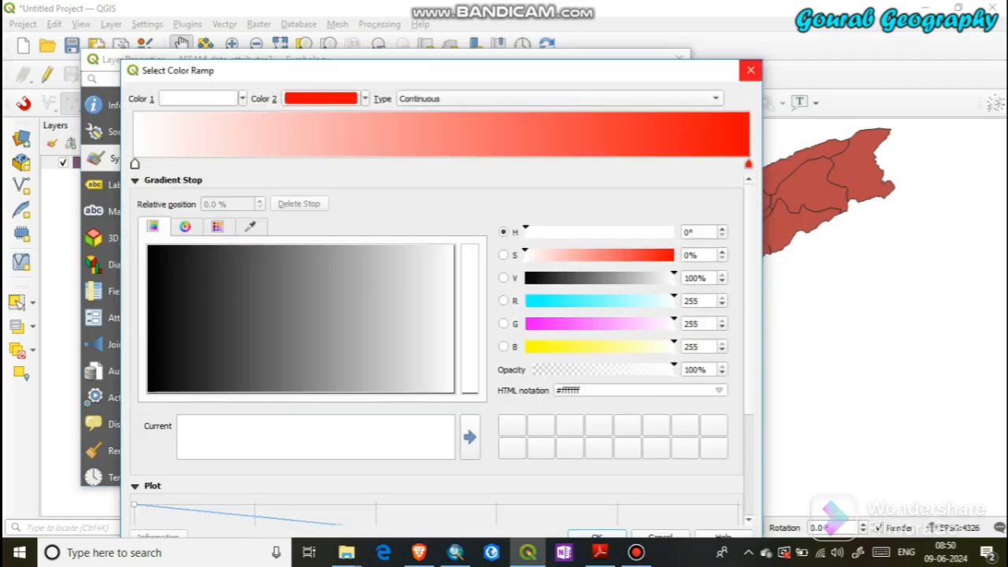
pyautogui.click(750, 70)
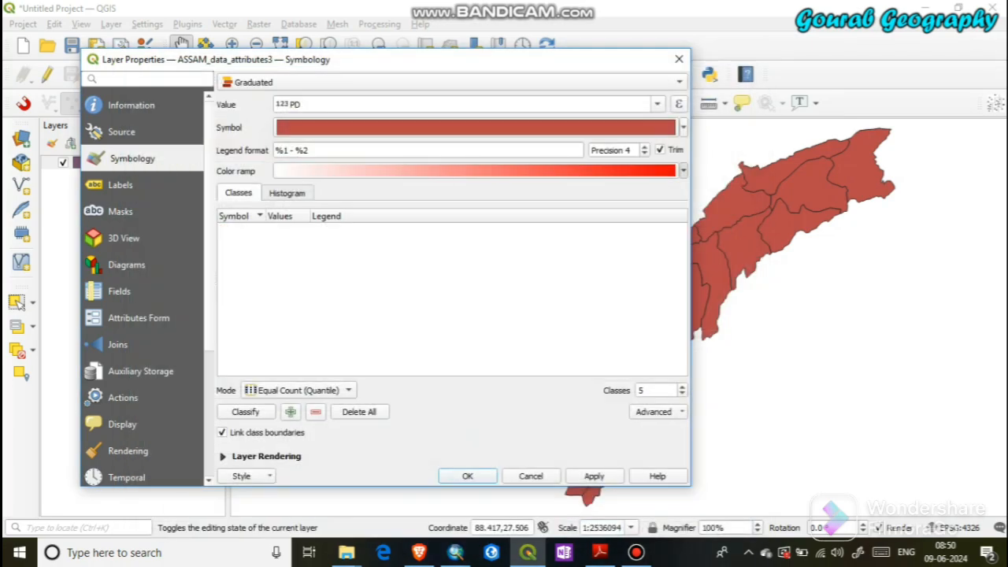
# Step: Apply the Reds colour ramp to the graduated PD symbology
pyautogui.click(683, 171)
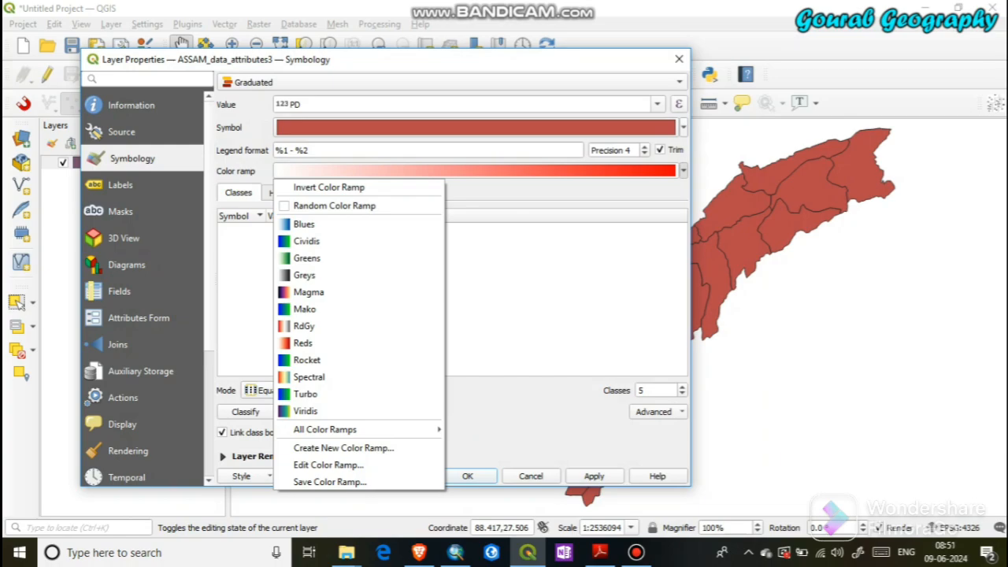
pyautogui.press('Escape')
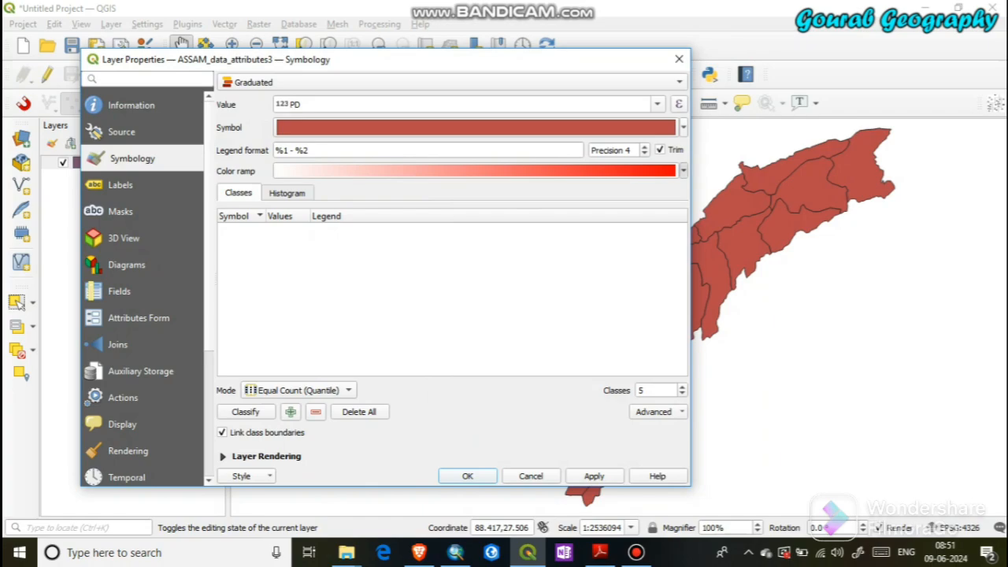
pyautogui.click(683, 170)
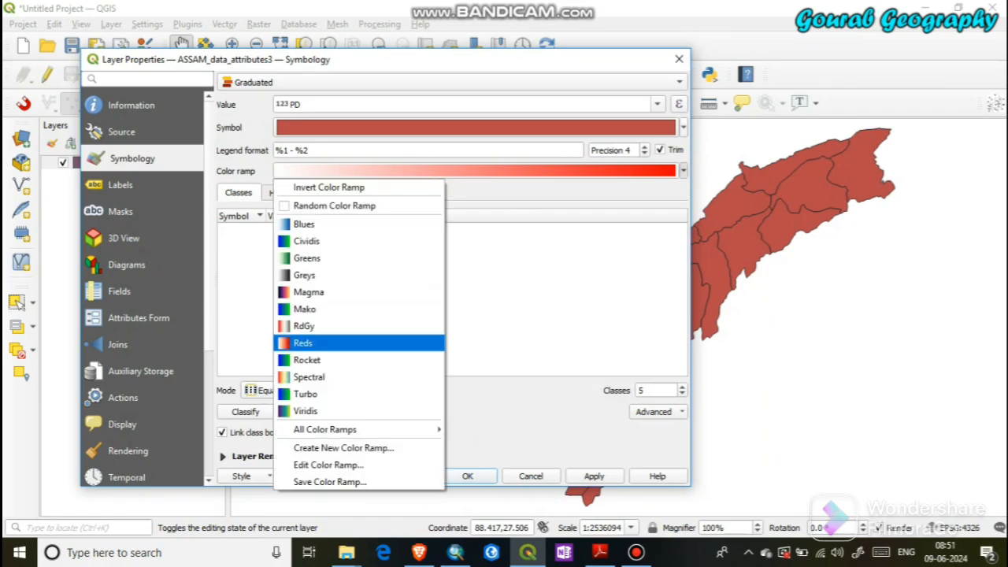
pyautogui.click(304, 343)
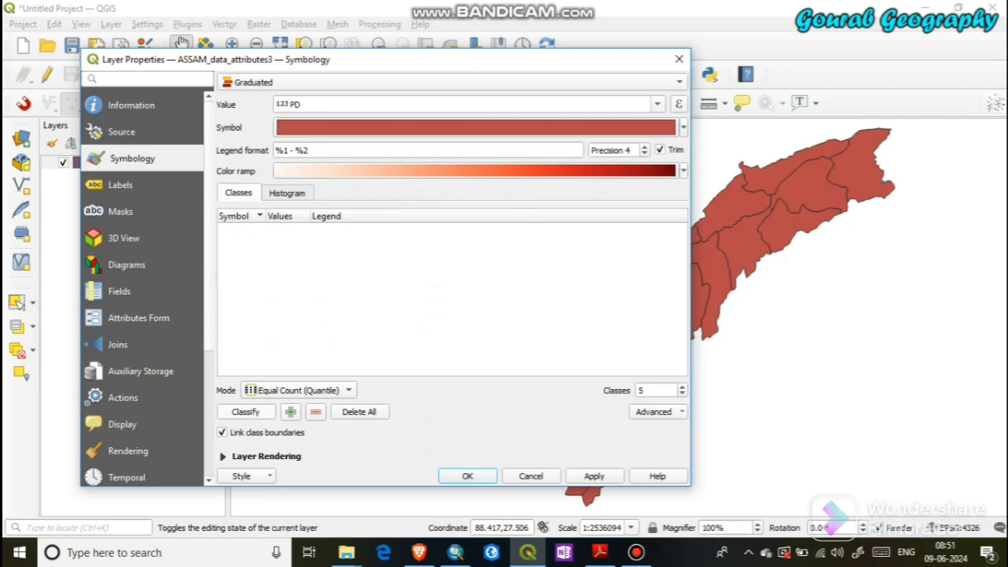
# Step: Classify the PD values into 6 classes using the Equal Count (Quantile) mode
pyautogui.click(245, 411)
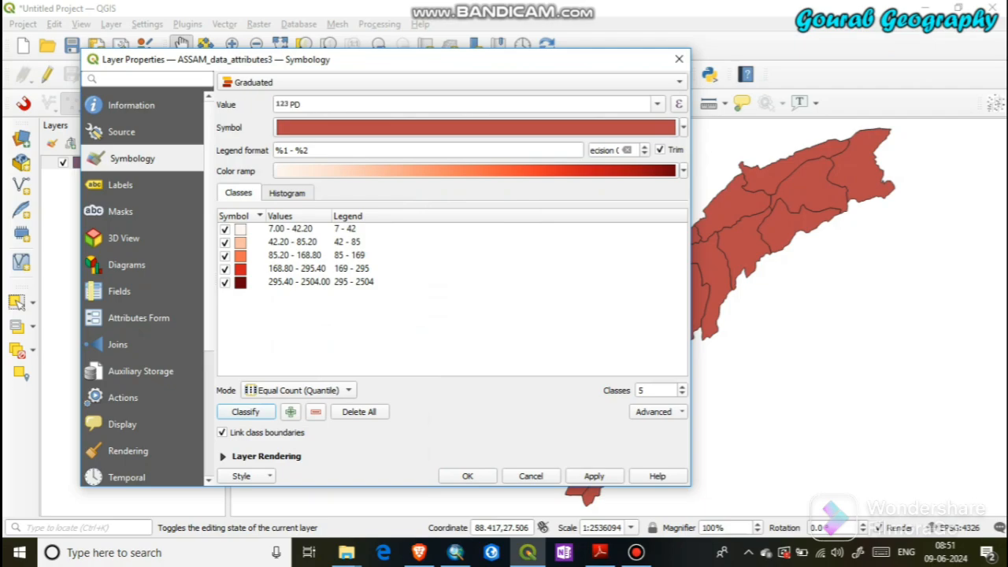
pyautogui.click(682, 387)
pyautogui.click(682, 386)
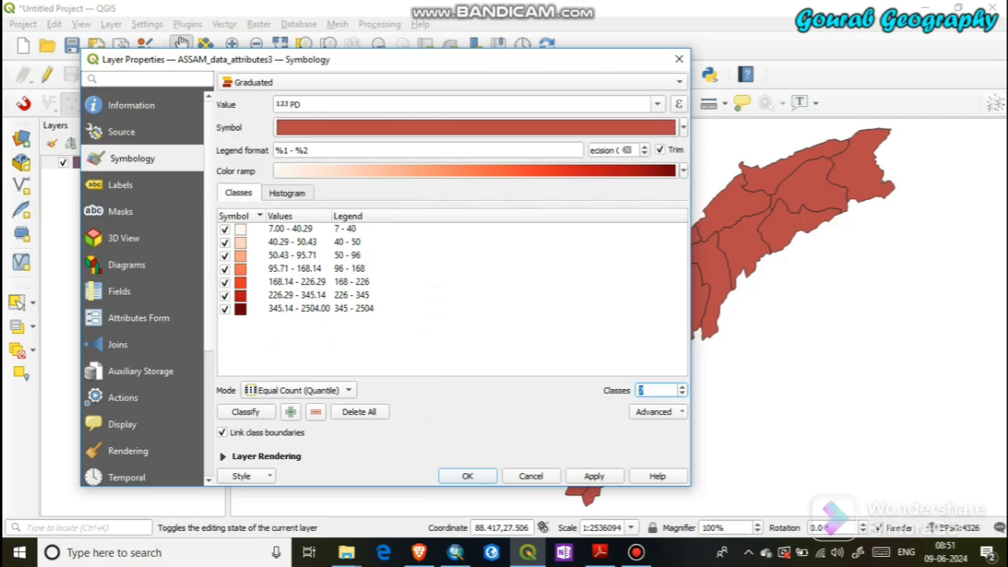
pyautogui.click(681, 393)
pyautogui.click(681, 393)
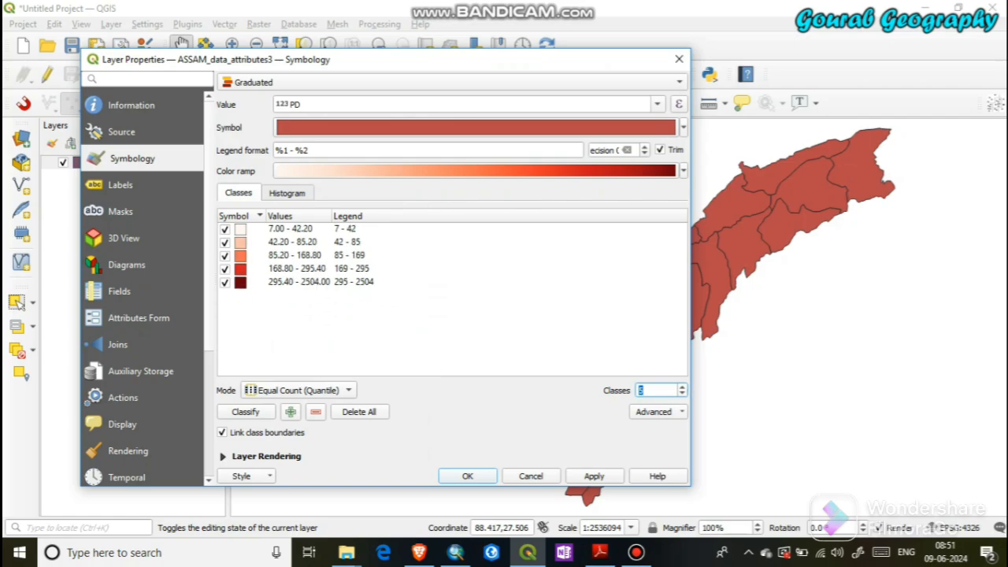
pyautogui.click(682, 387)
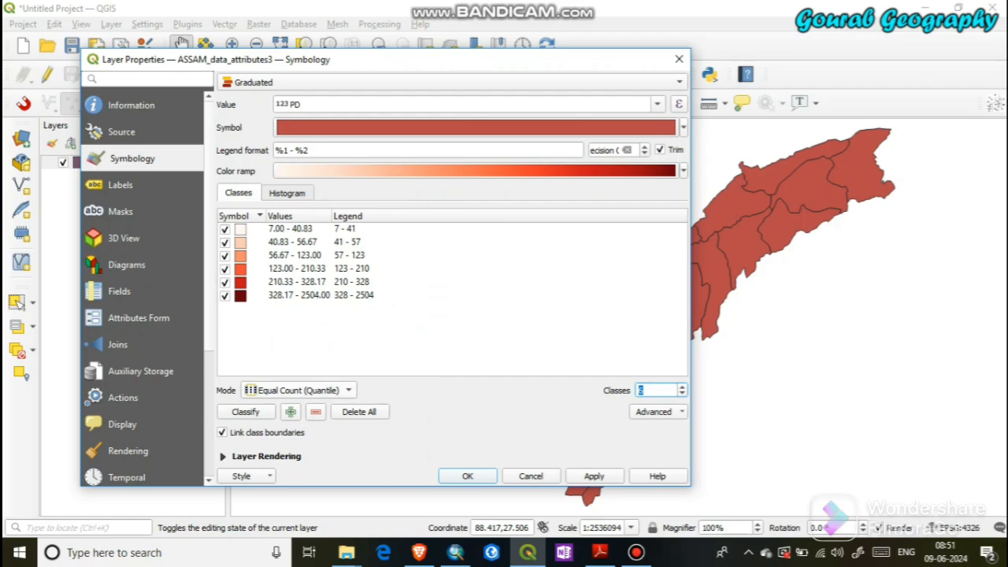
pyautogui.click(297, 390)
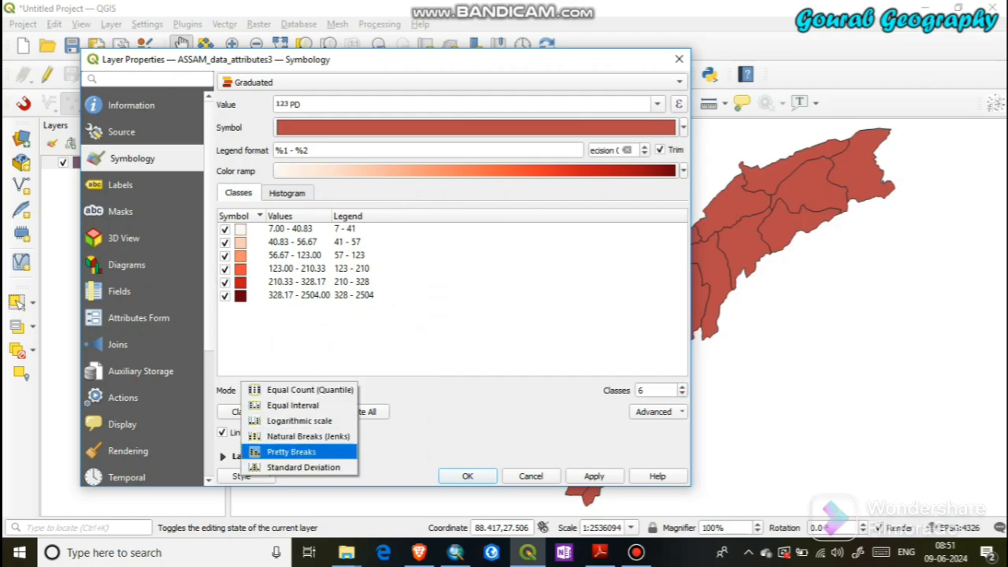
pyautogui.click(308, 390)
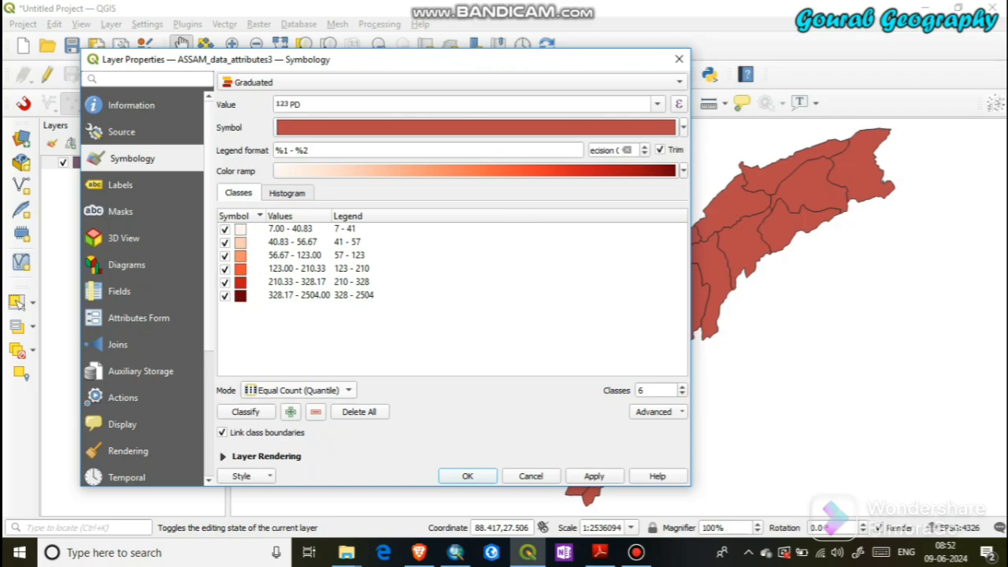
# Step: Examine the lower and upper bounds of the lowest PD class, leaving them as they are
pyautogui.doubleClick(291, 229)
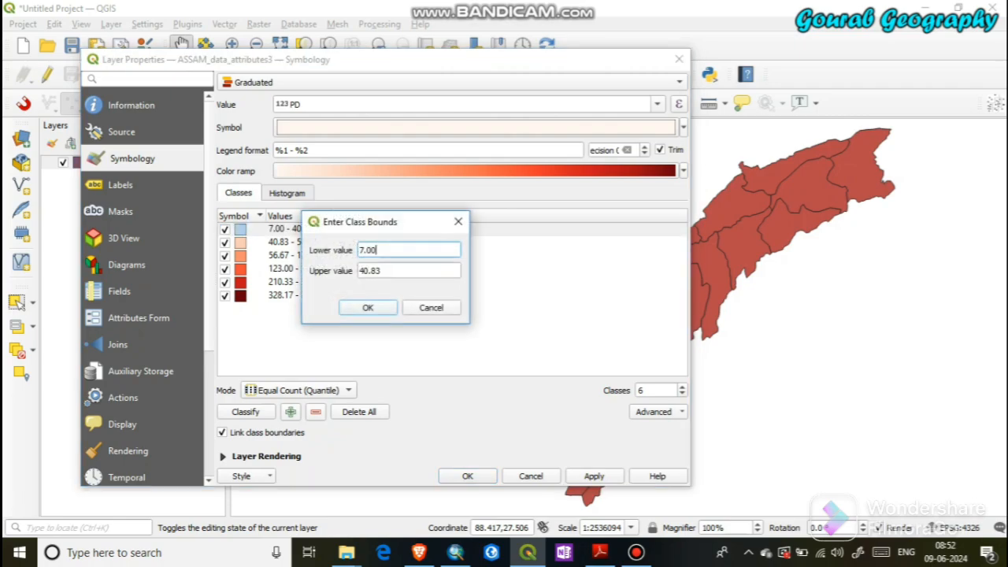
pyautogui.click(458, 222)
pyautogui.click(408, 256)
pyautogui.click(425, 335)
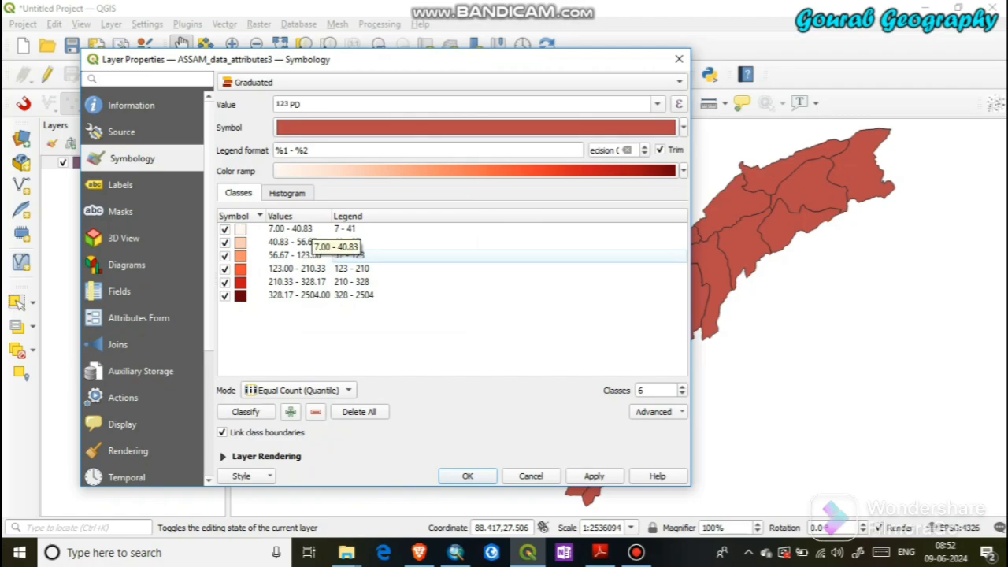
pyautogui.doubleClick(290, 228)
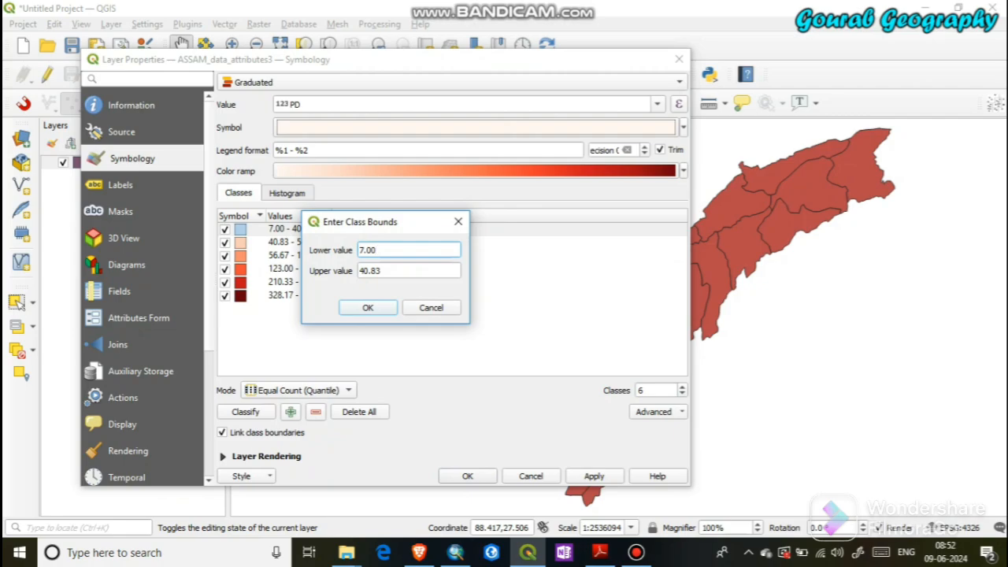
pyautogui.click(458, 222)
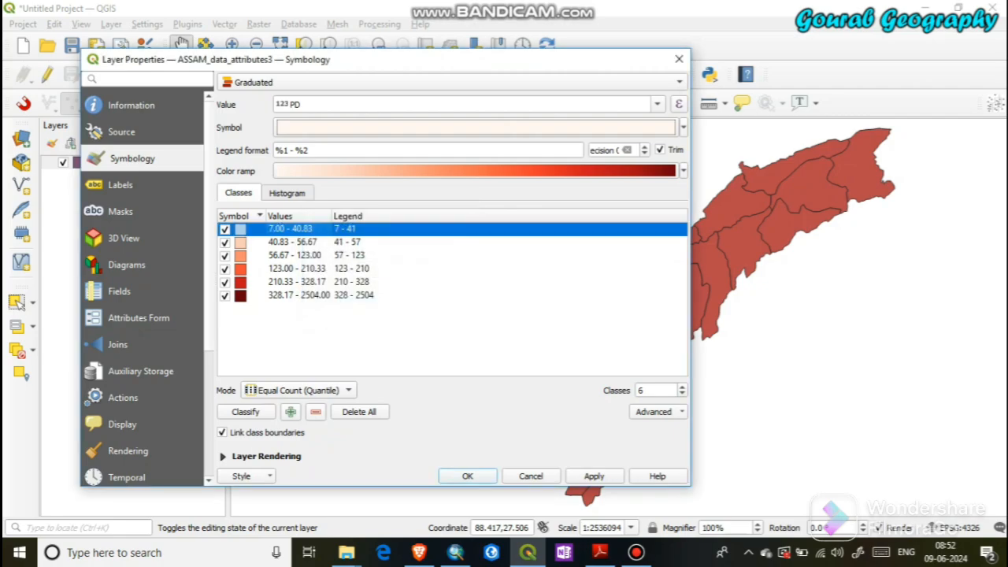
pyautogui.click(449, 331)
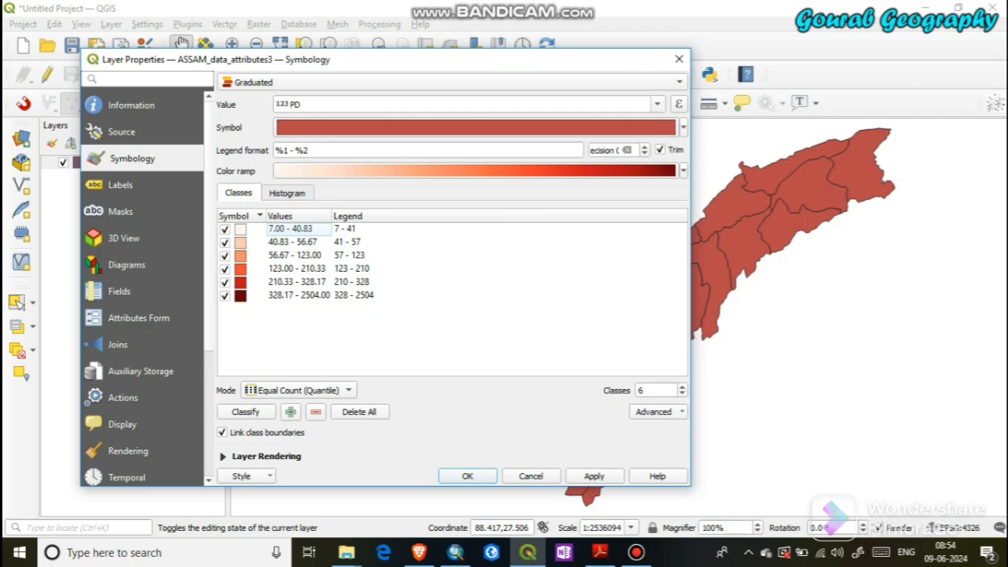
# Step: Raise the number of PD classes to 9, apply the graduated symbology to the map and close the layer properties
pyautogui.click(682, 387)
pyautogui.click(682, 387)
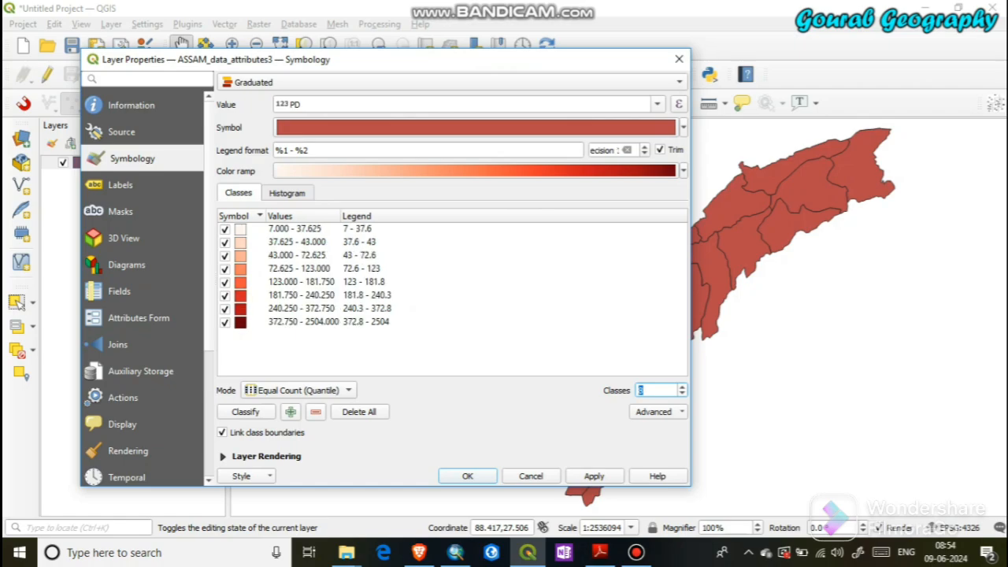
pyautogui.click(682, 386)
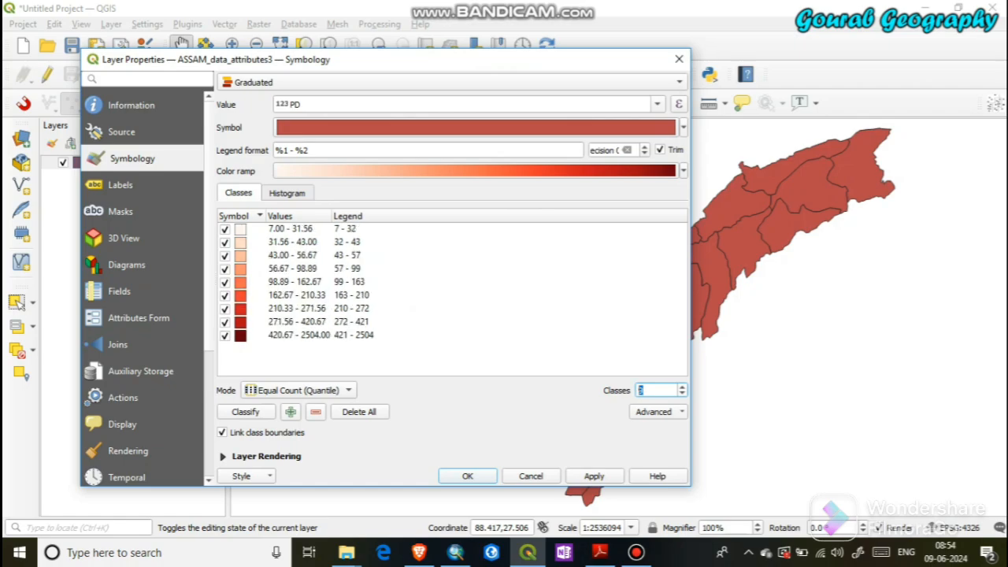
pyautogui.click(594, 475)
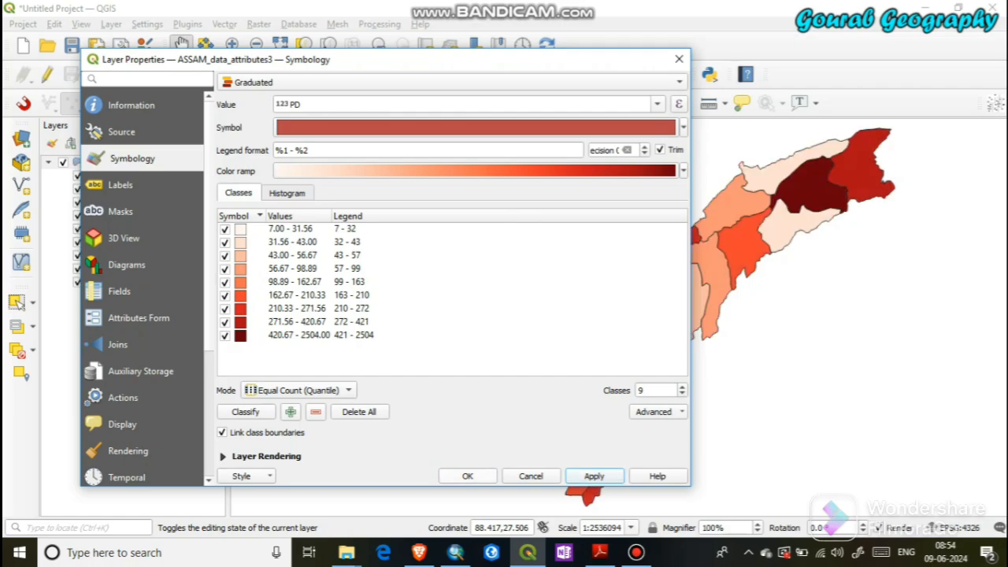
pyautogui.click(467, 475)
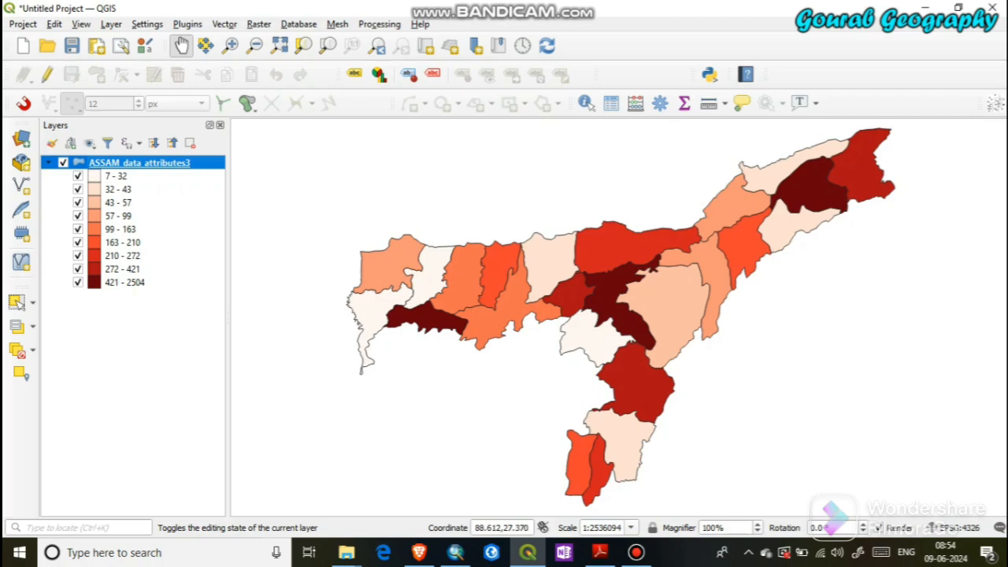
# Step: Identify the palest districts, including Dhuburi, Bongaigaon and Karbi Anglong I, to check their PD values against the legend
pyautogui.click(586, 104)
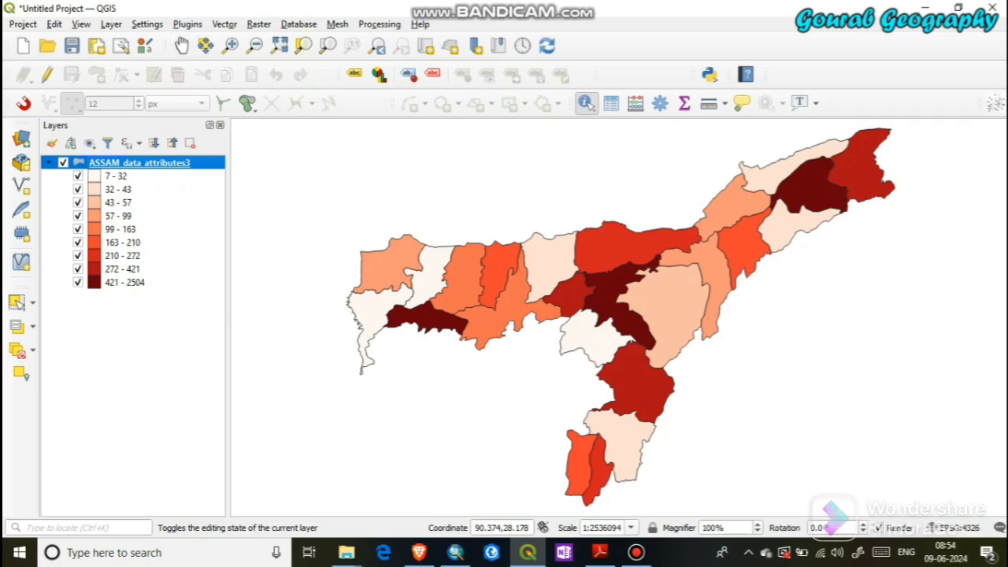
pyautogui.click(370, 315)
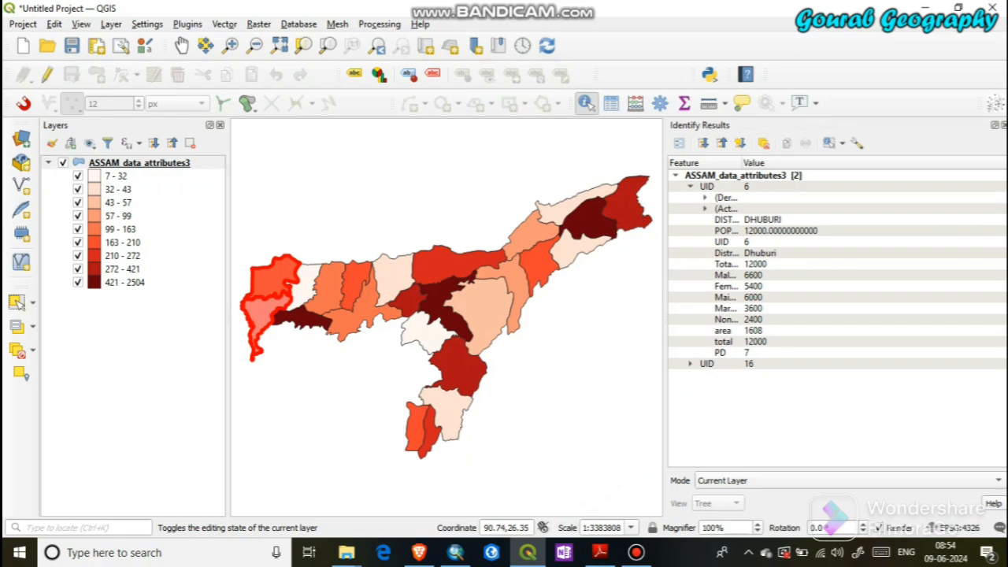
pyautogui.click(314, 294)
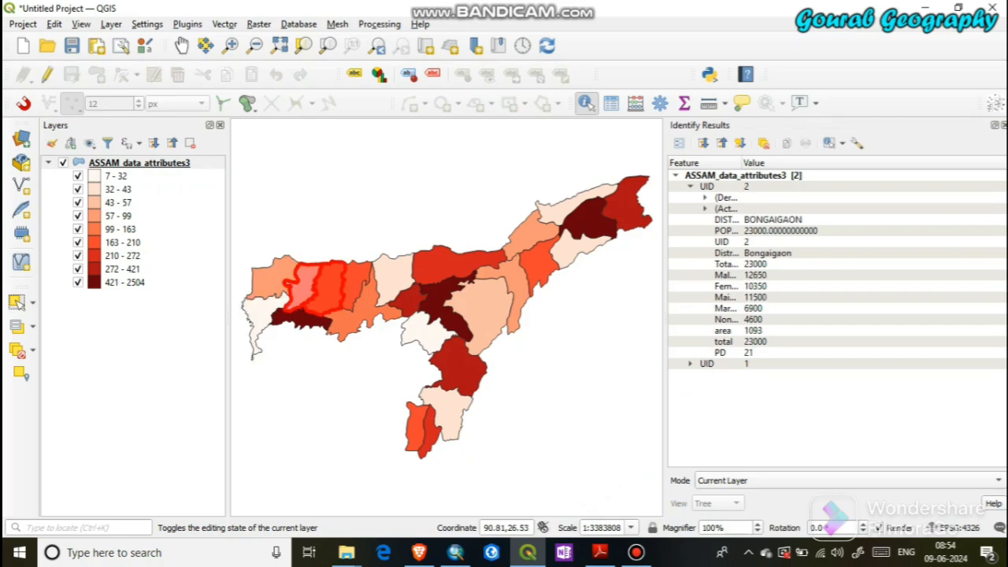
pyautogui.click(302, 321)
pyautogui.click(307, 297)
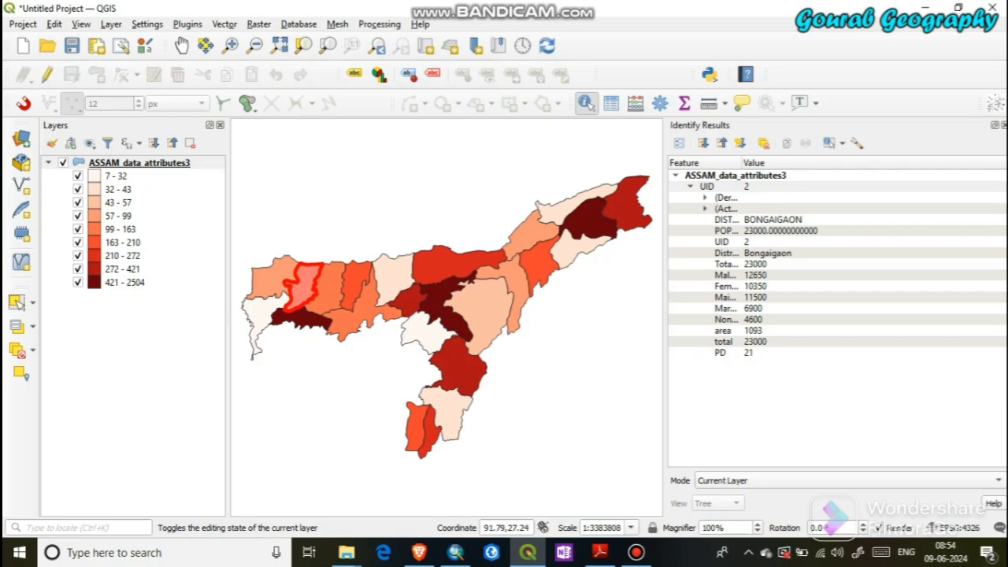
pyautogui.click(428, 338)
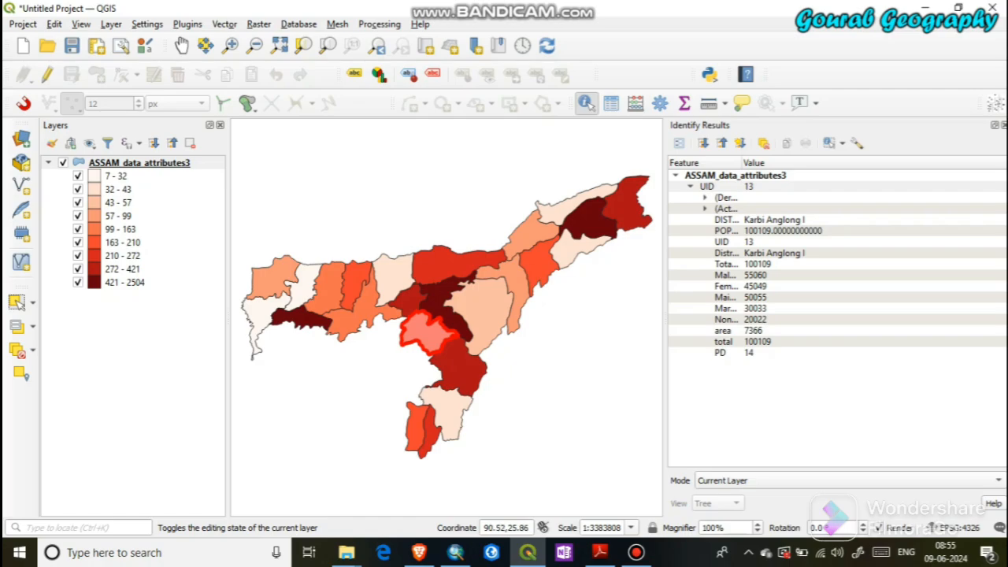
# Step: Identify the darker districts Goalpara, Nagaon, Sonitpur and Dibrugarh to check their PD values, then close the identify results
pyautogui.click(300, 318)
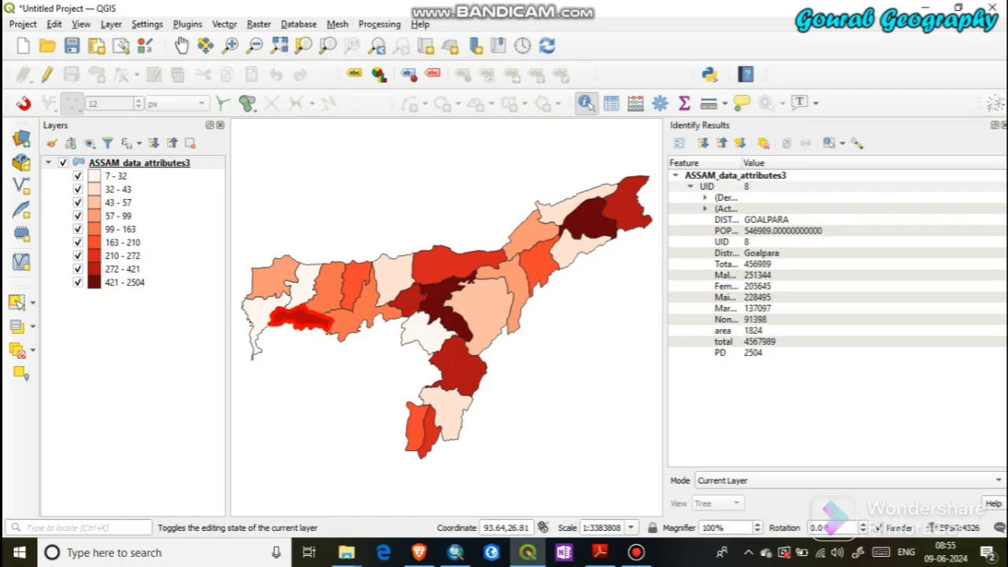
pyautogui.click(447, 301)
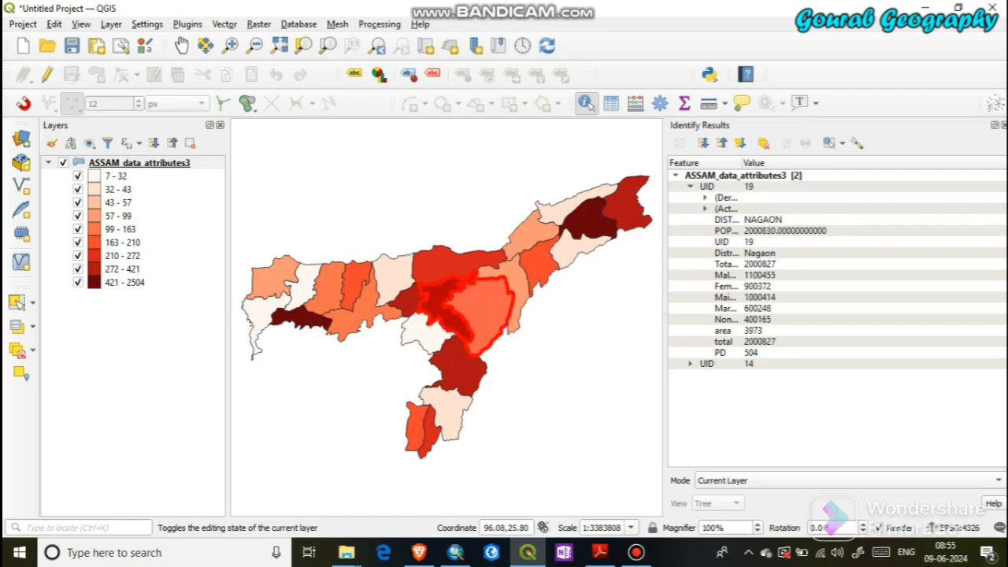
pyautogui.click(429, 318)
pyautogui.click(444, 262)
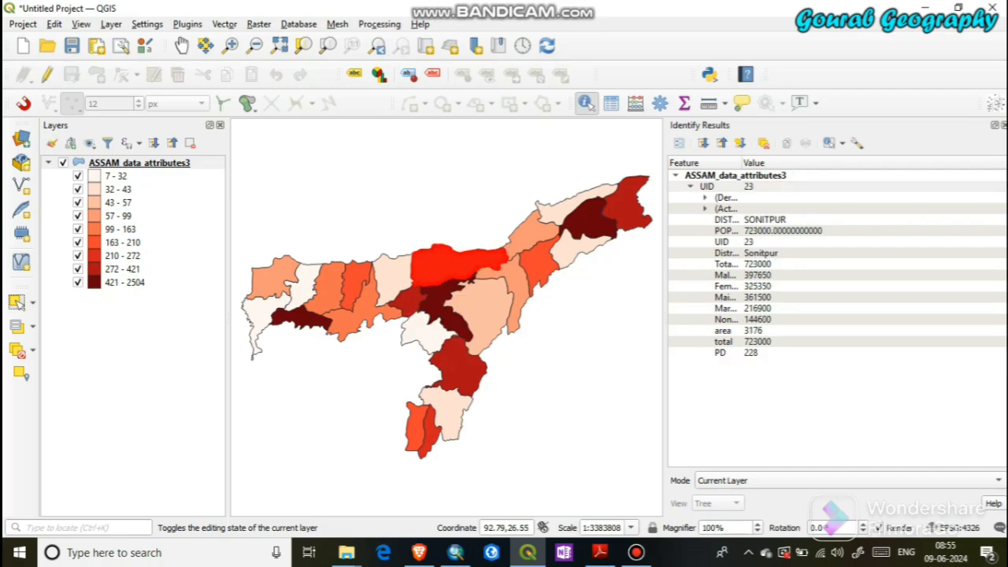
pyautogui.click(444, 301)
pyautogui.click(438, 287)
pyautogui.click(437, 308)
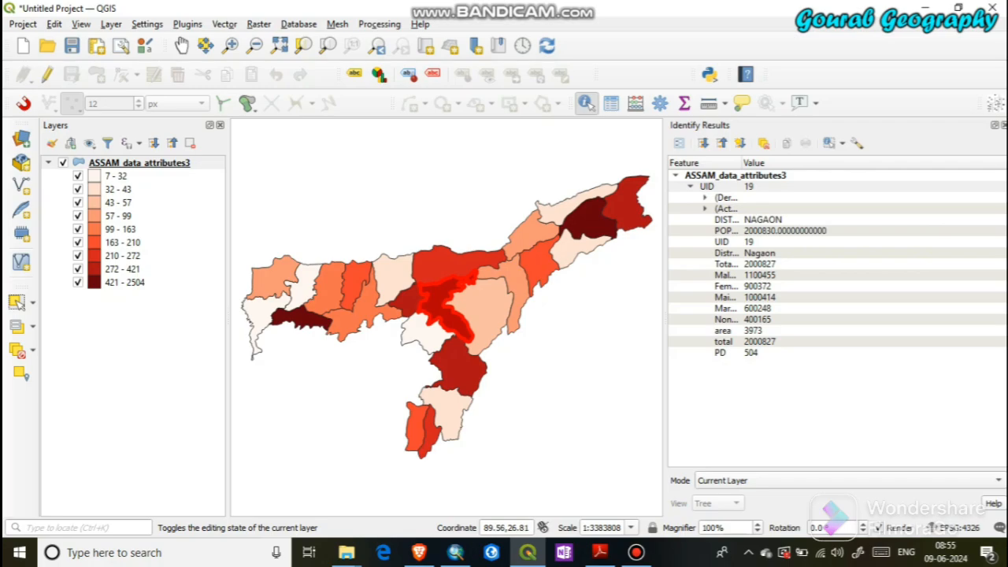
pyautogui.click(586, 216)
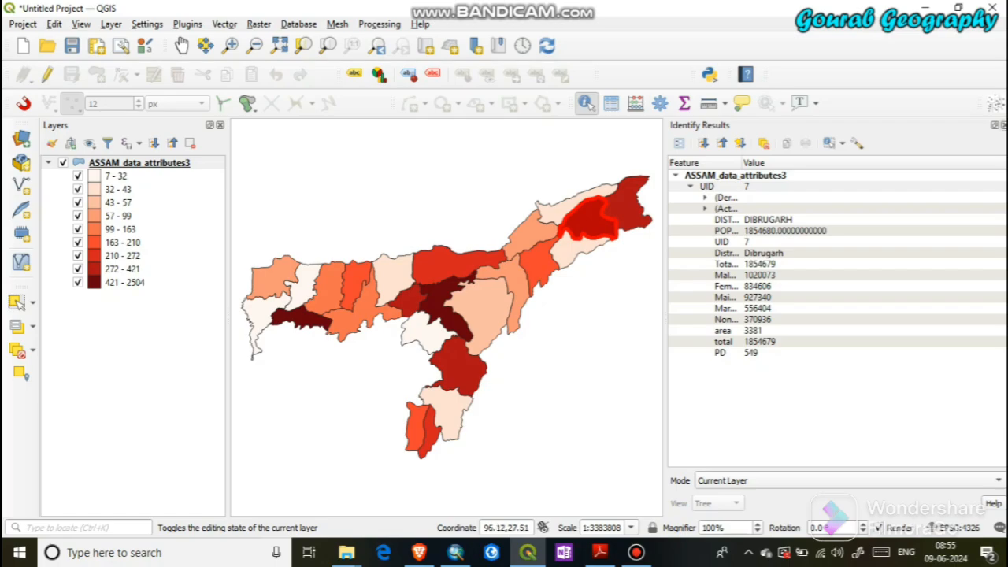
pyautogui.click(995, 124)
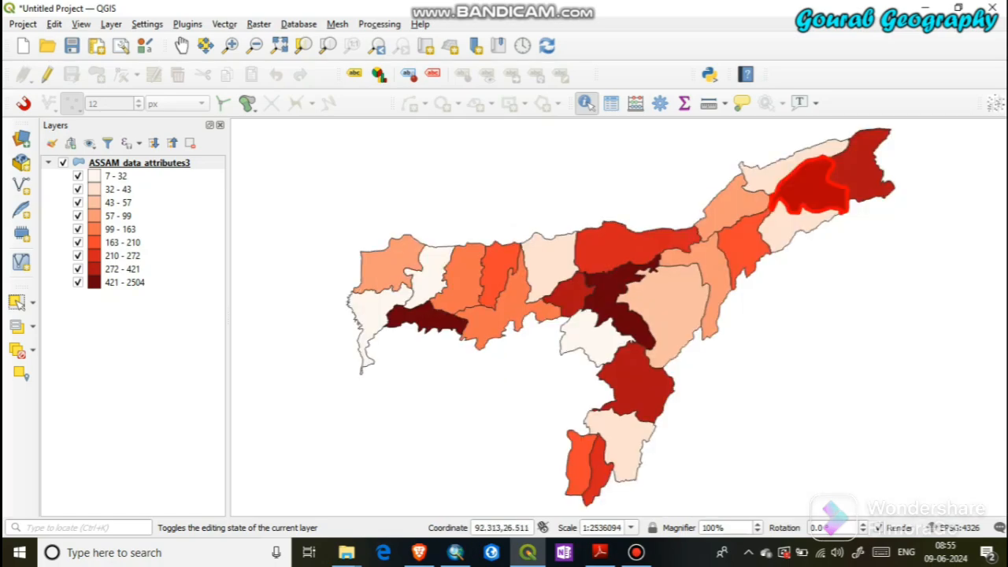
# Step: Minimise the open windows and open the CHOROPLETH image from New folder > UG 2nd Sem > Practical_GIS & GPS for reference
pyautogui.scroll(-1, 582, 271)
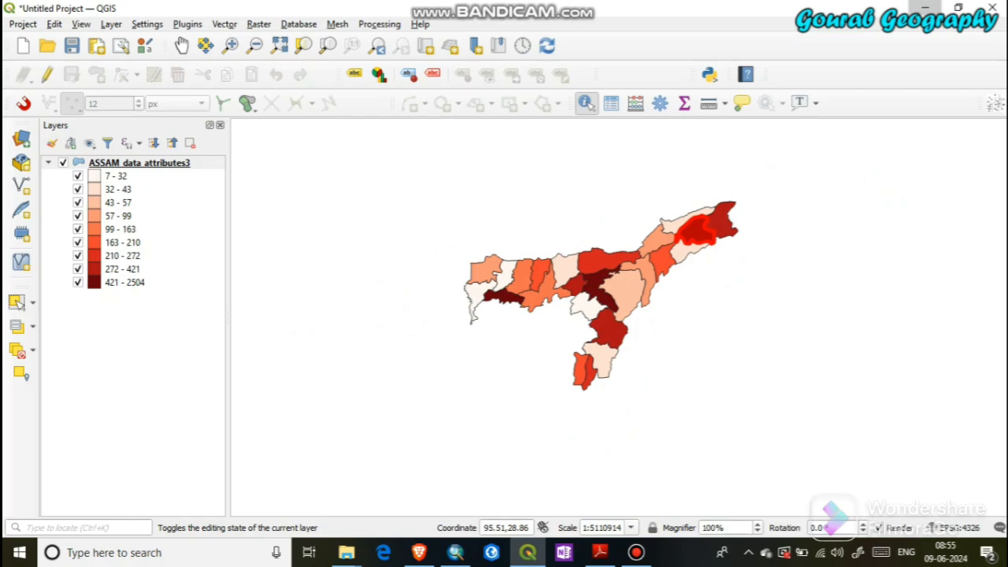
pyautogui.click(925, 8)
pyautogui.click(926, 9)
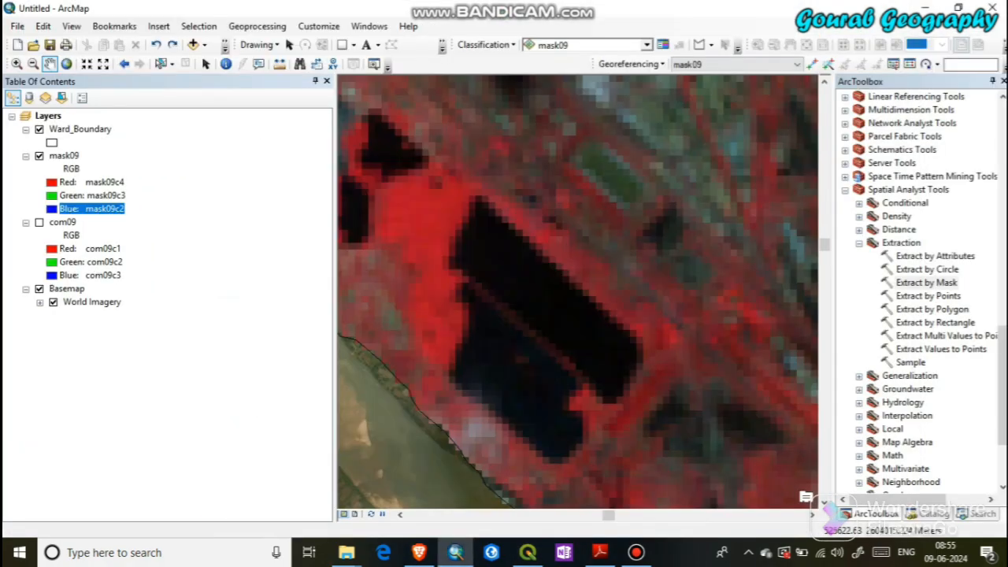
pyautogui.click(926, 9)
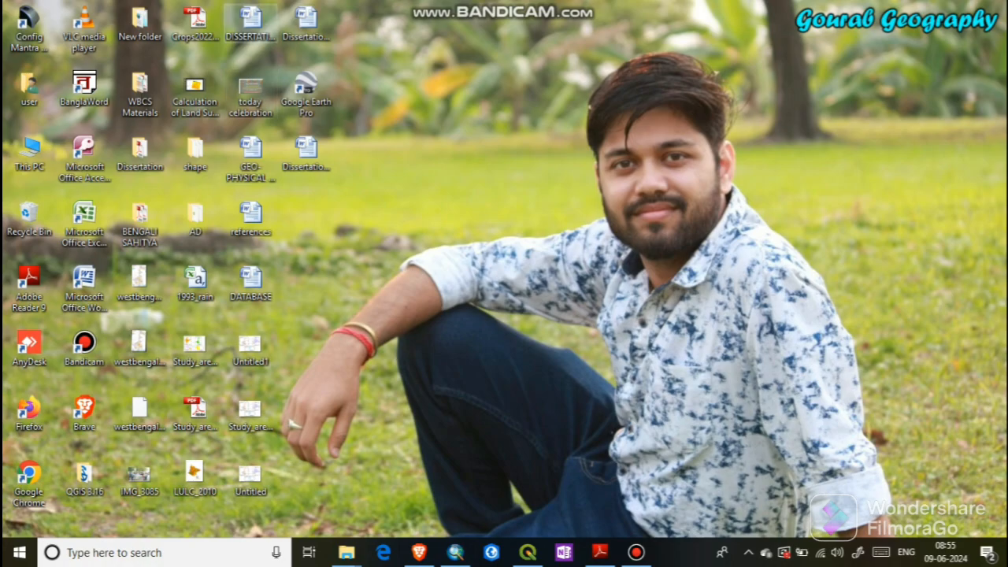
pyautogui.doubleClick(139, 23)
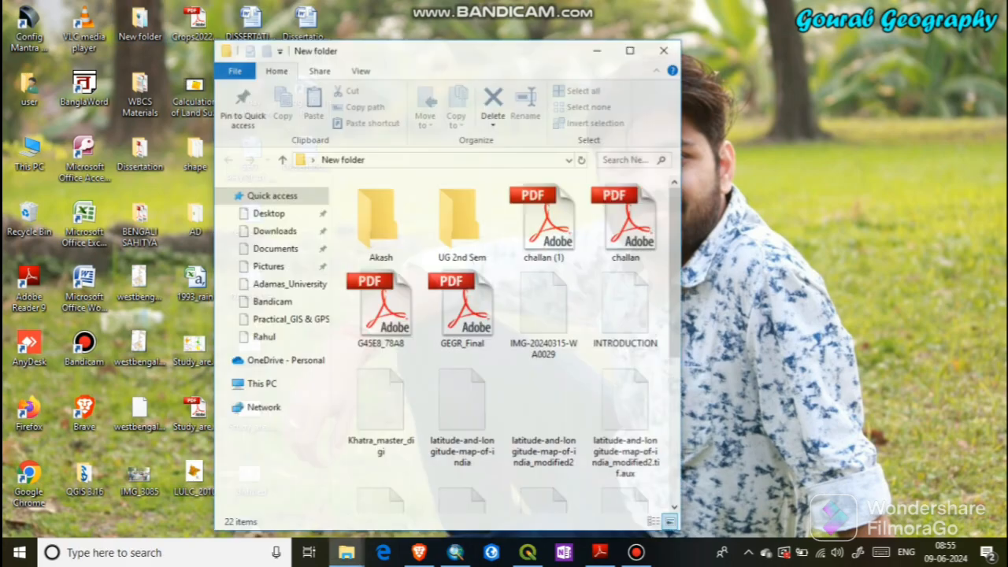
pyautogui.doubleClick(462, 220)
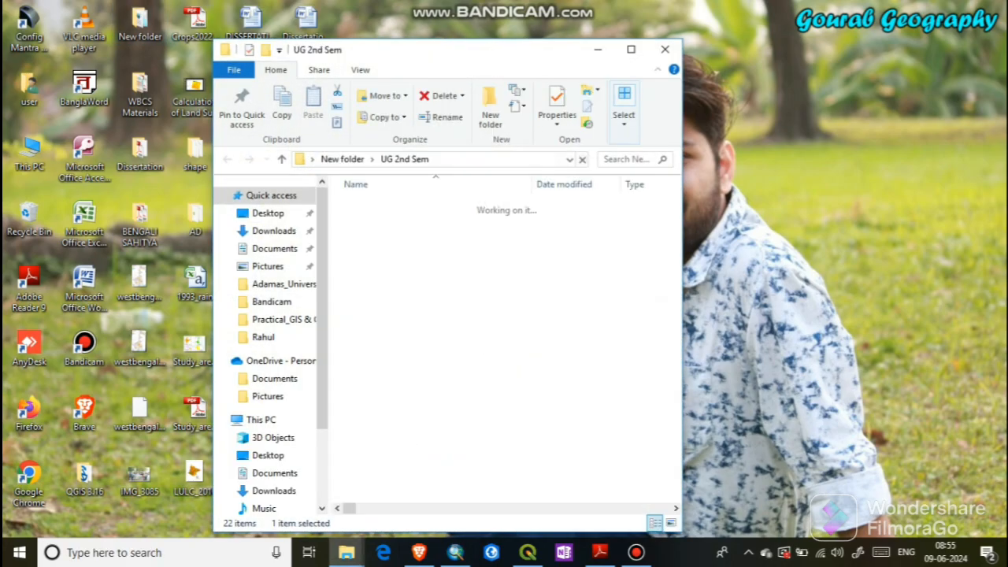
pyautogui.click(398, 221)
pyautogui.doubleClick(413, 221)
pyautogui.scroll(-2, 417, 274)
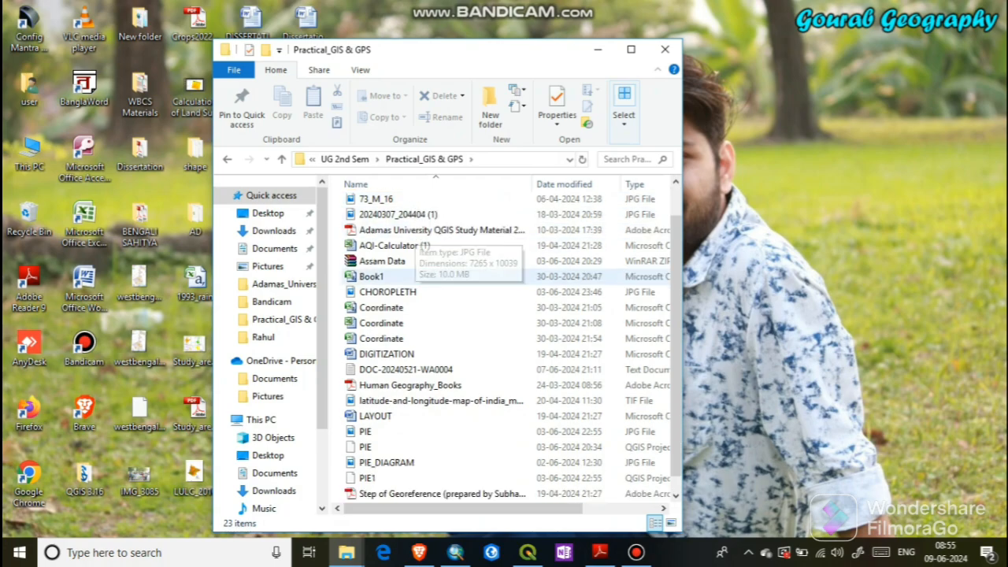
pyautogui.doubleClick(387, 277)
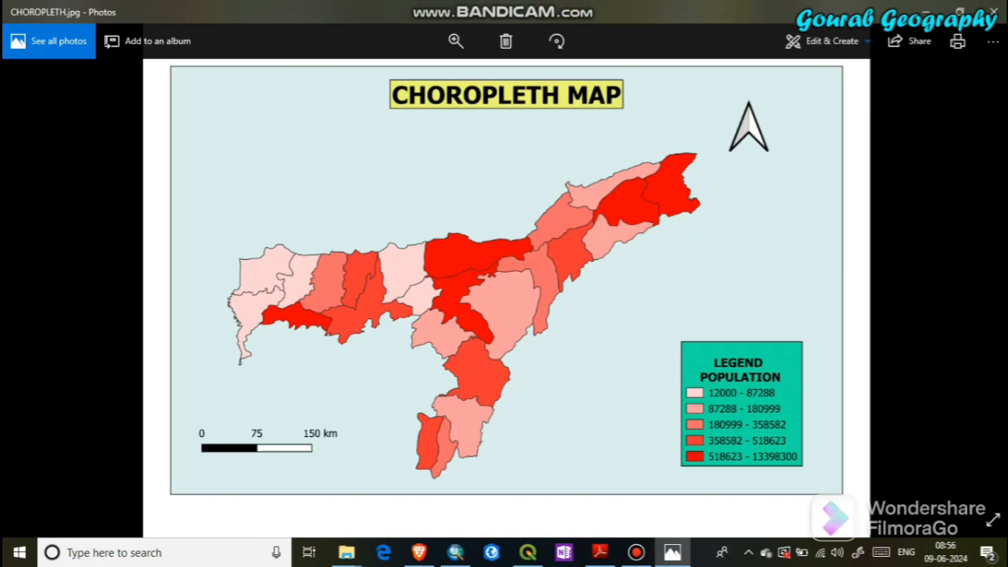
# Step: Look at the PIE diagram image, close the image viewer and folder, and return to QGIS
pyautogui.click(974, 281)
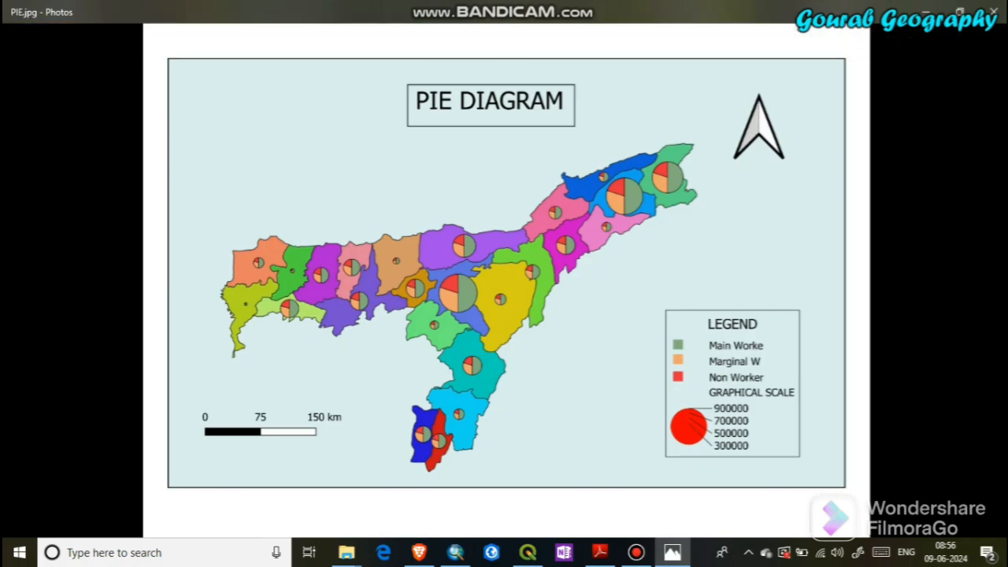
pyautogui.click(993, 11)
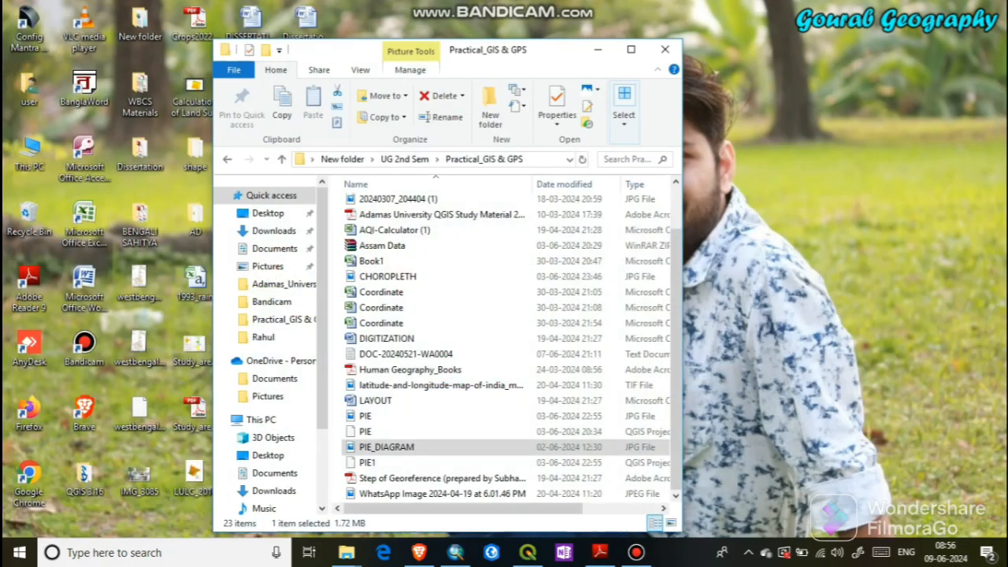
pyautogui.click(664, 49)
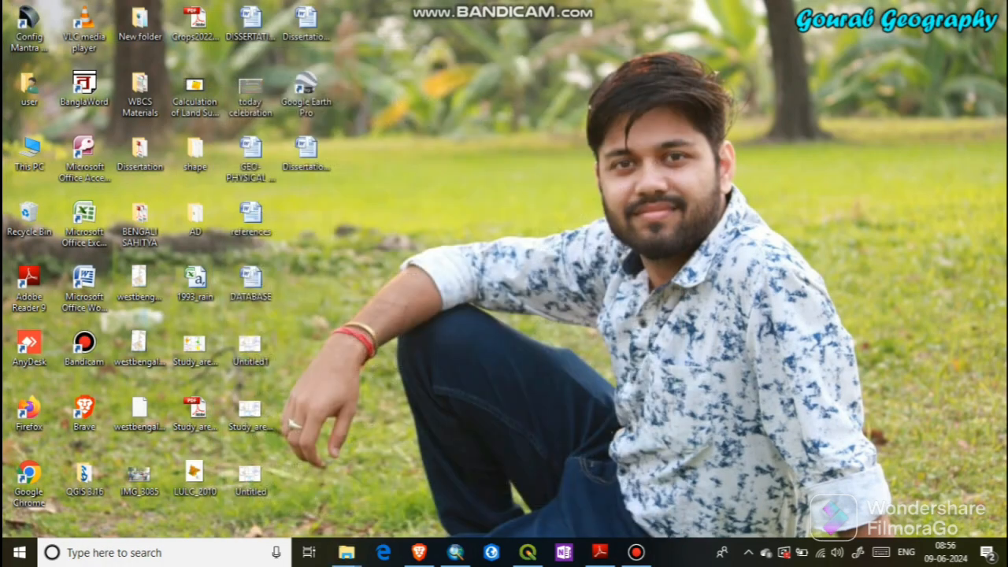
pyautogui.rightClick(677, 52)
pyautogui.click(715, 91)
pyautogui.click(635, 552)
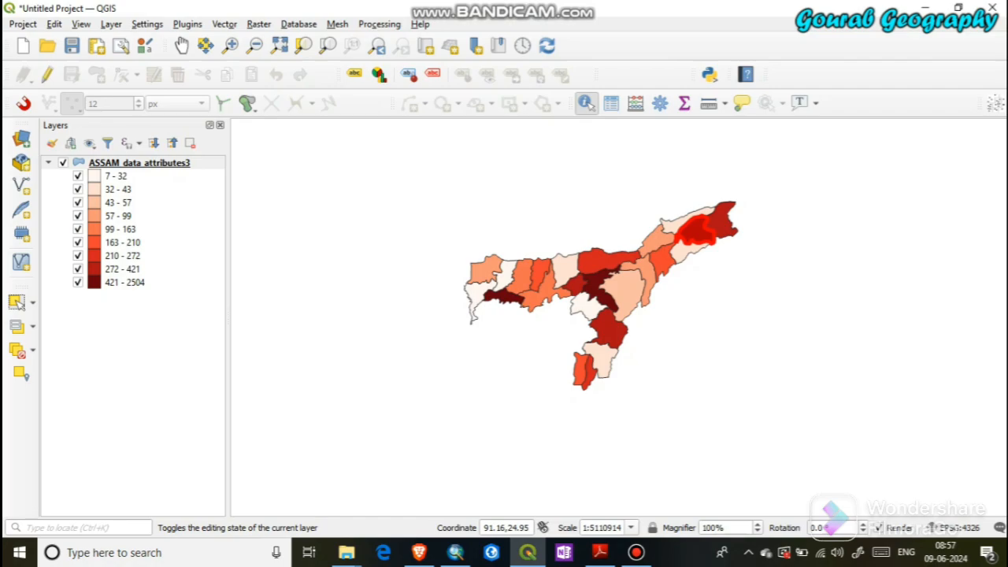
# Step: Close the identify results, clear the highlighted districts from the map and switch to the Pan Map tool
pyautogui.scroll(2, 644, 296)
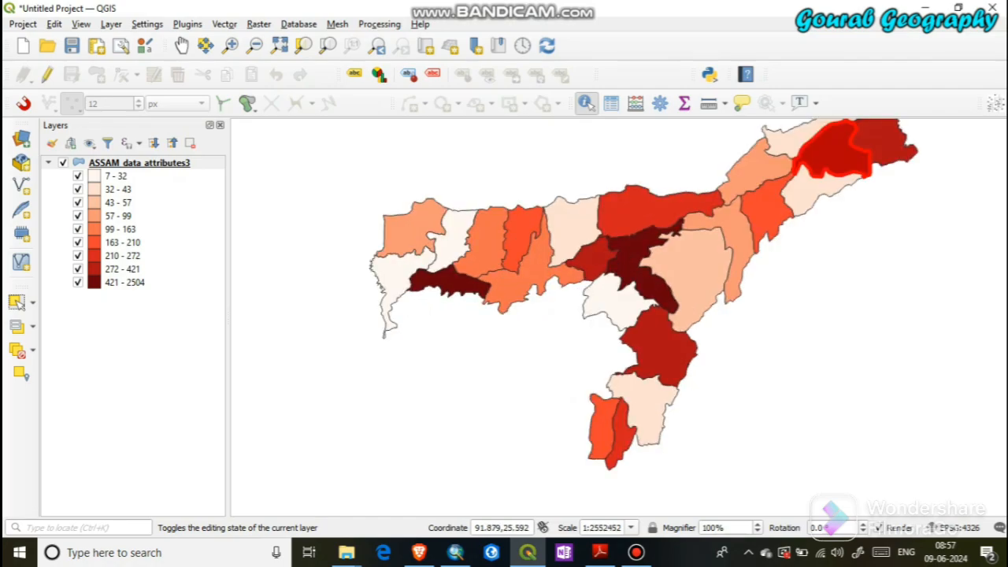
pyautogui.moveTo(661, 258); pyautogui.dragTo(549, 318)
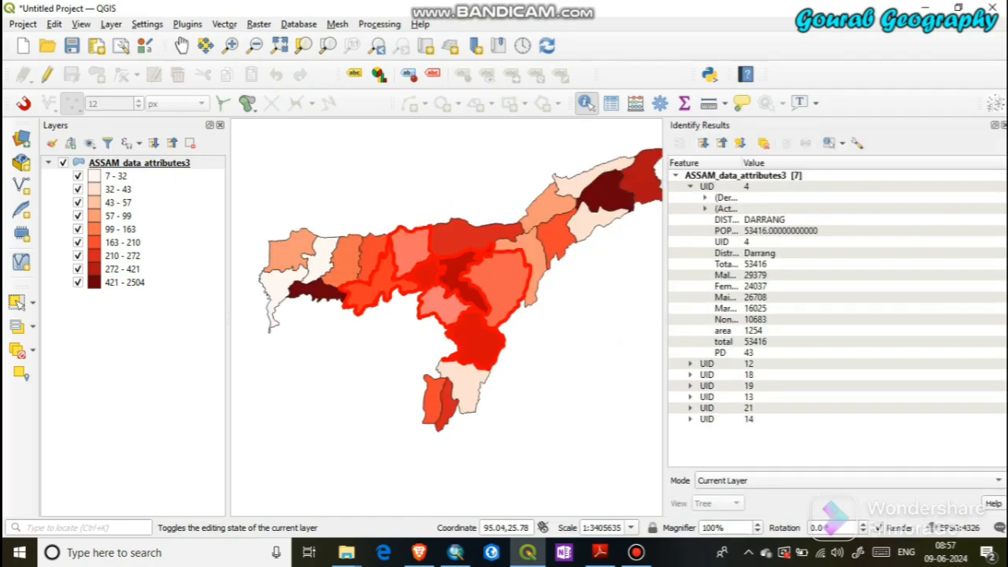
pyautogui.click(1003, 125)
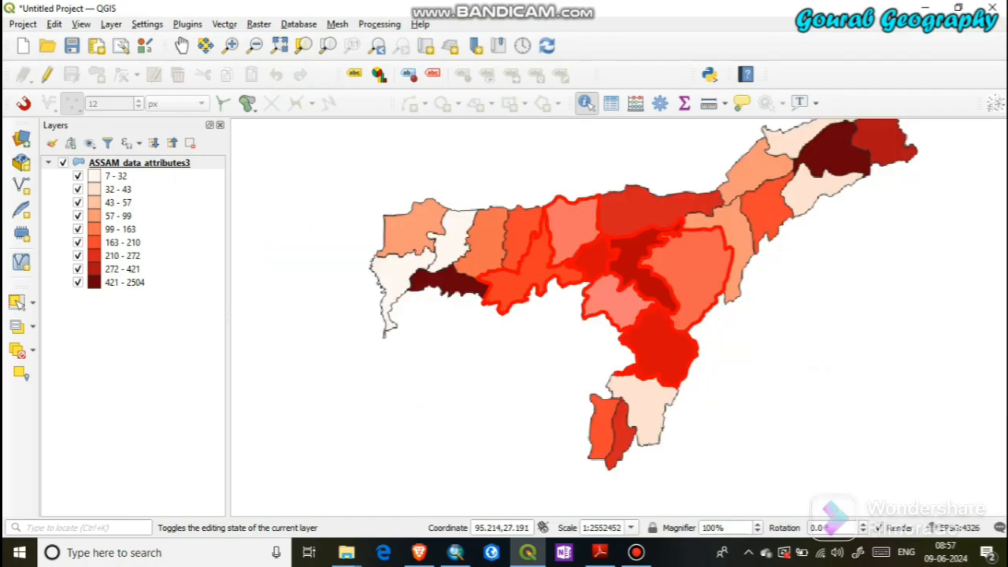
pyautogui.click(502, 201)
pyautogui.click(181, 45)
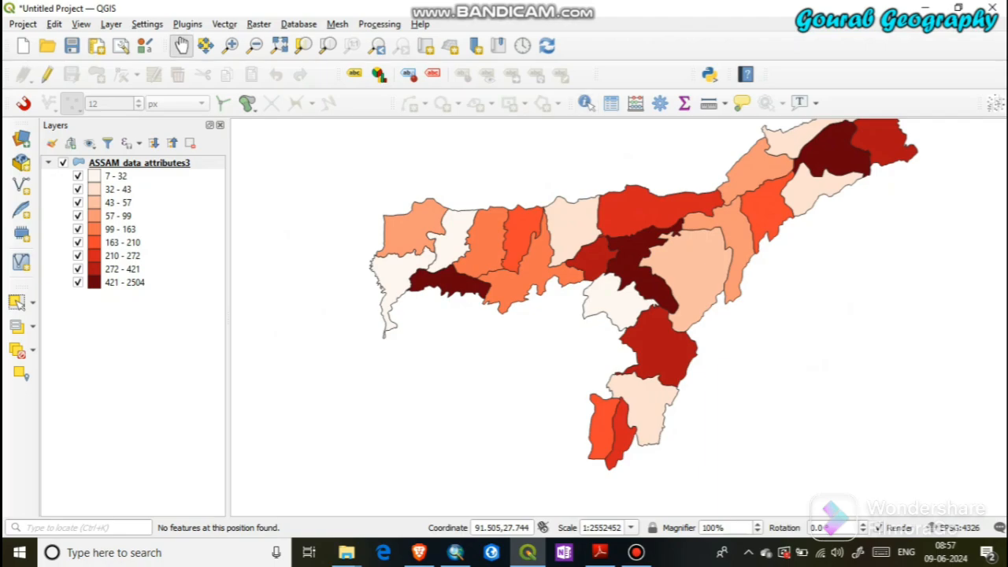
# Step: Turn on single labels for the ASSAM_data_attributes3 layer, keeping the default UID field as the label value
pyautogui.rightClick(139, 163)
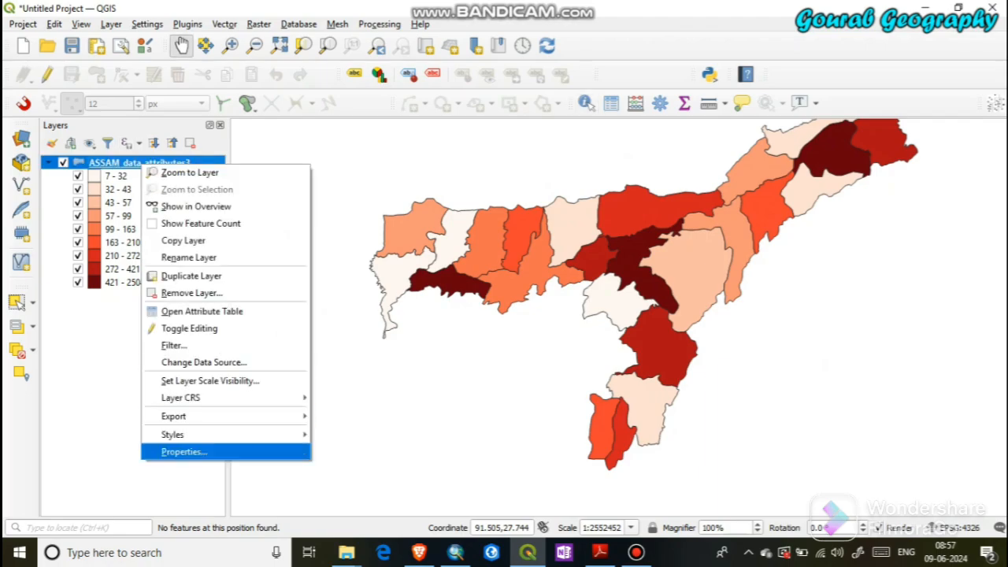
pyautogui.click(170, 451)
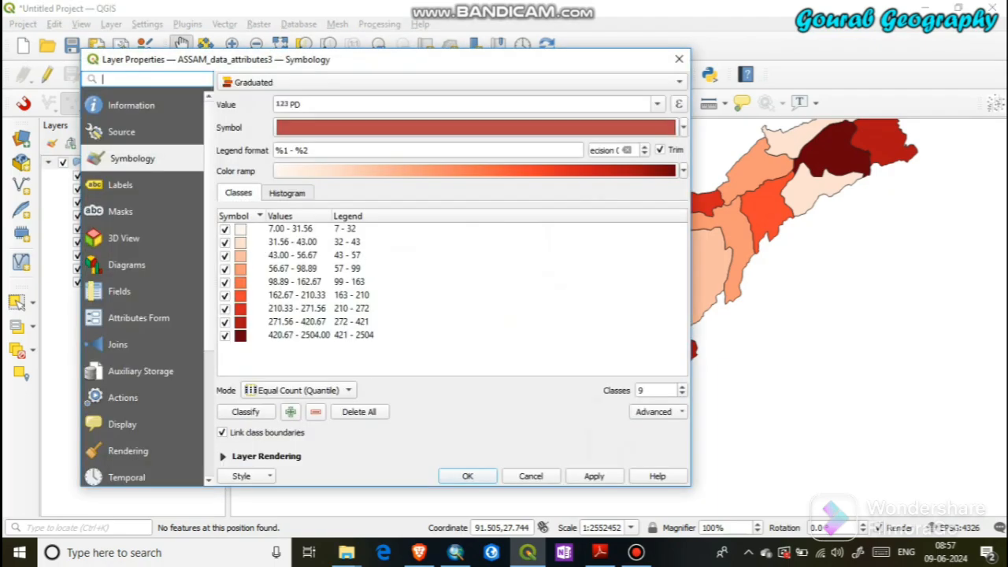
pyautogui.click(123, 185)
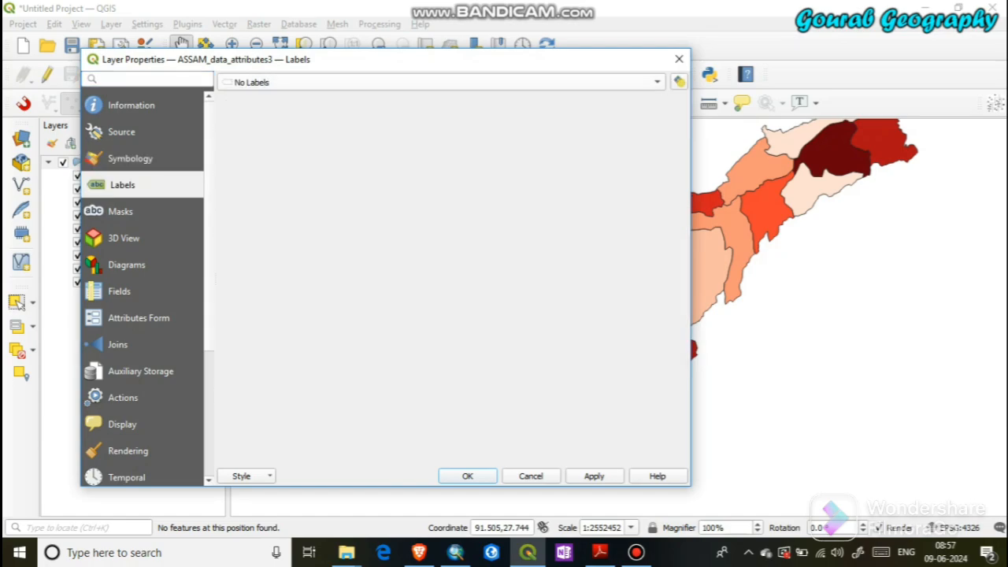
pyautogui.click(272, 82)
pyautogui.click(269, 97)
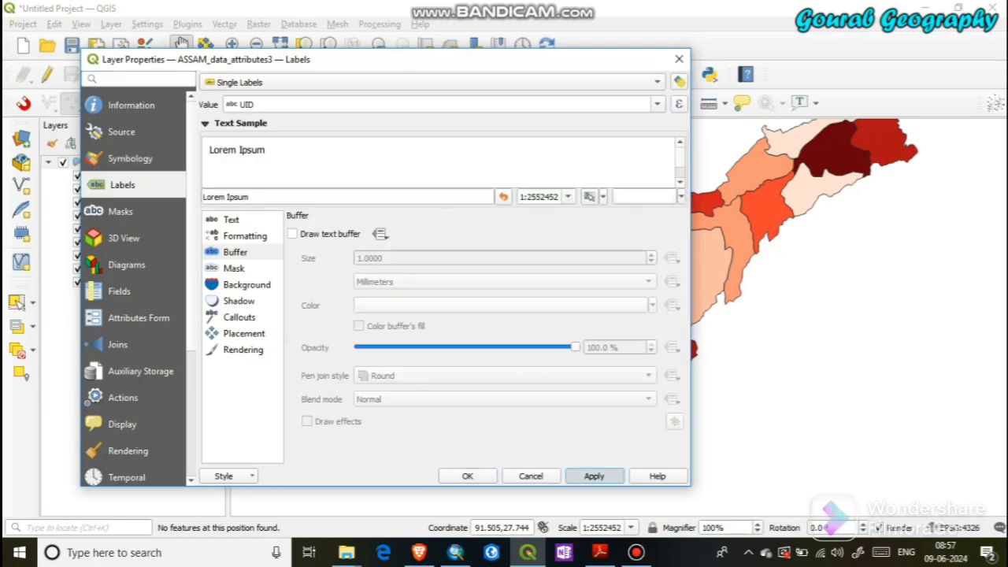
pyautogui.click(466, 475)
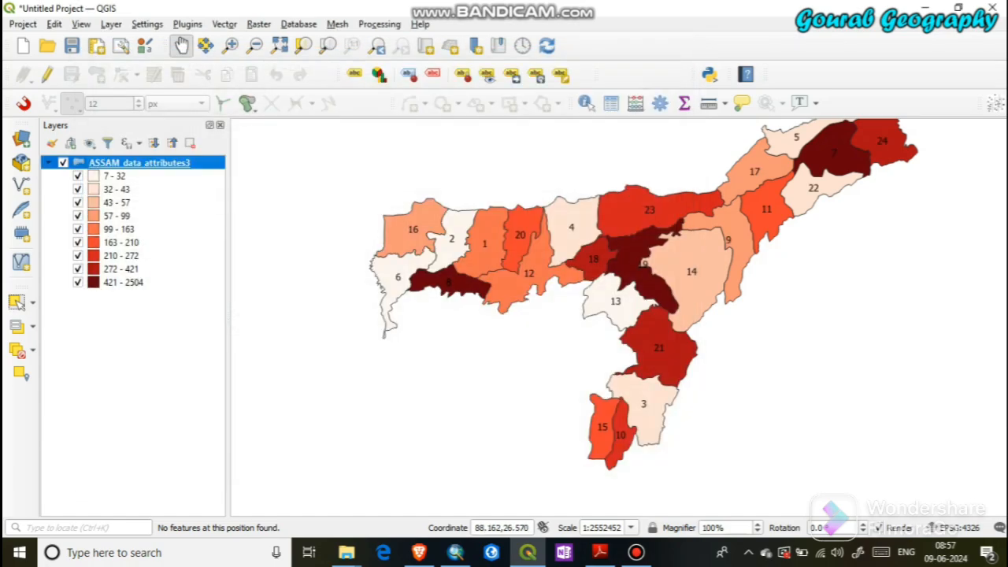
# Step: Change the label value of the ASSAM_data_attributes3 layer to the DISTRICT_N field so the districts carry their names
pyautogui.rightClick(129, 163)
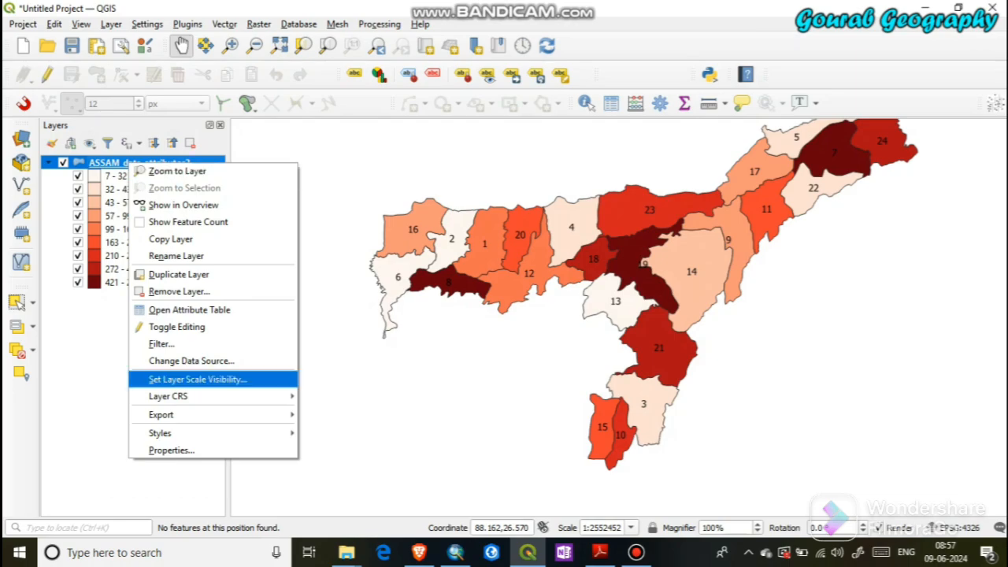
pyautogui.click(172, 450)
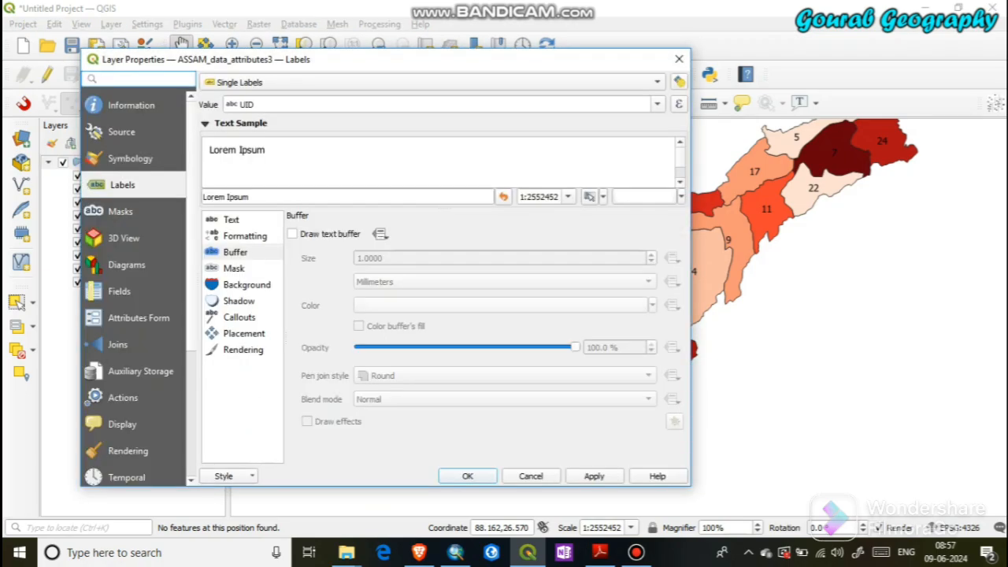
pyautogui.click(658, 104)
pyautogui.click(441, 121)
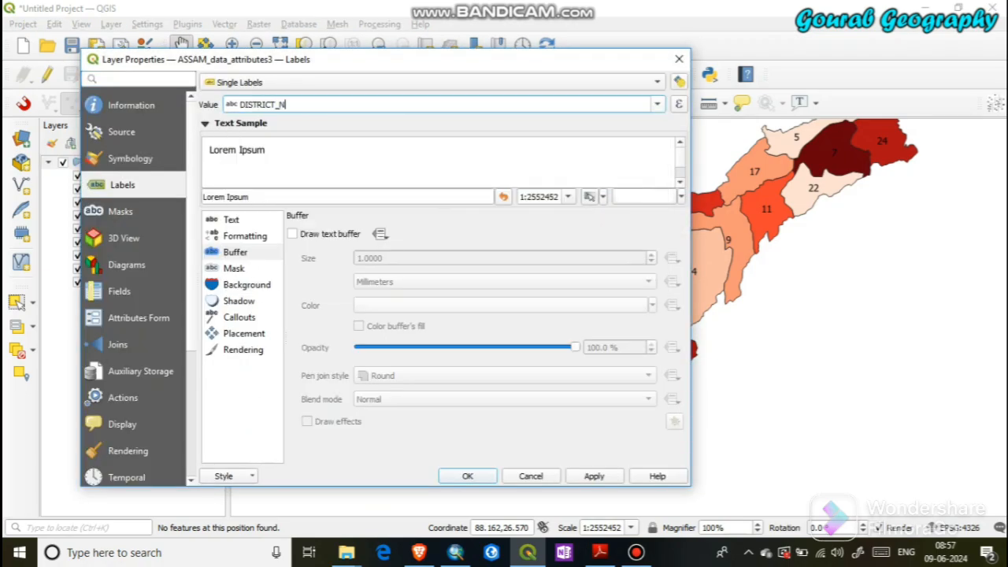
pyautogui.click(595, 476)
pyautogui.click(468, 476)
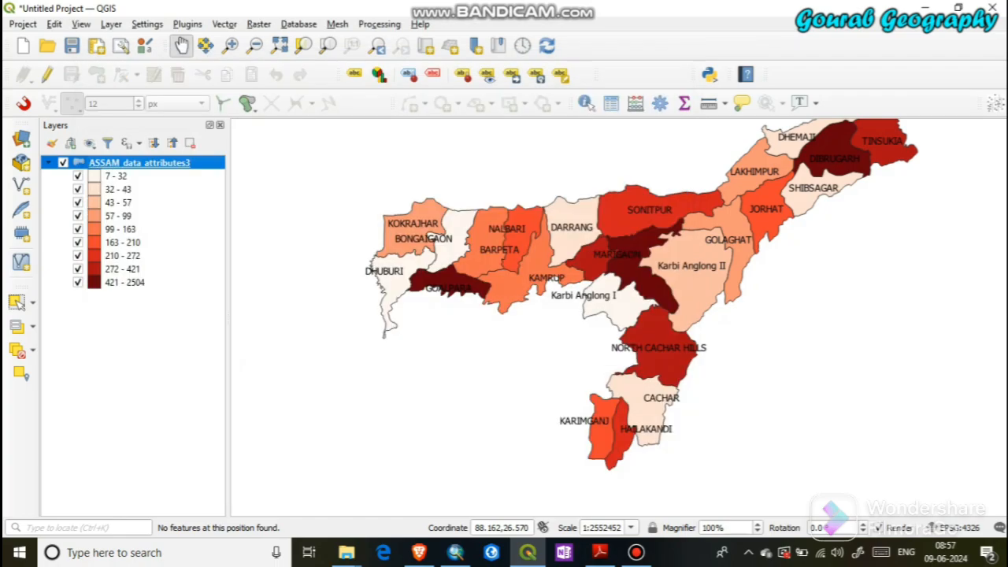
pyautogui.moveTo(893, 274); pyautogui.dragTo(786, 346)
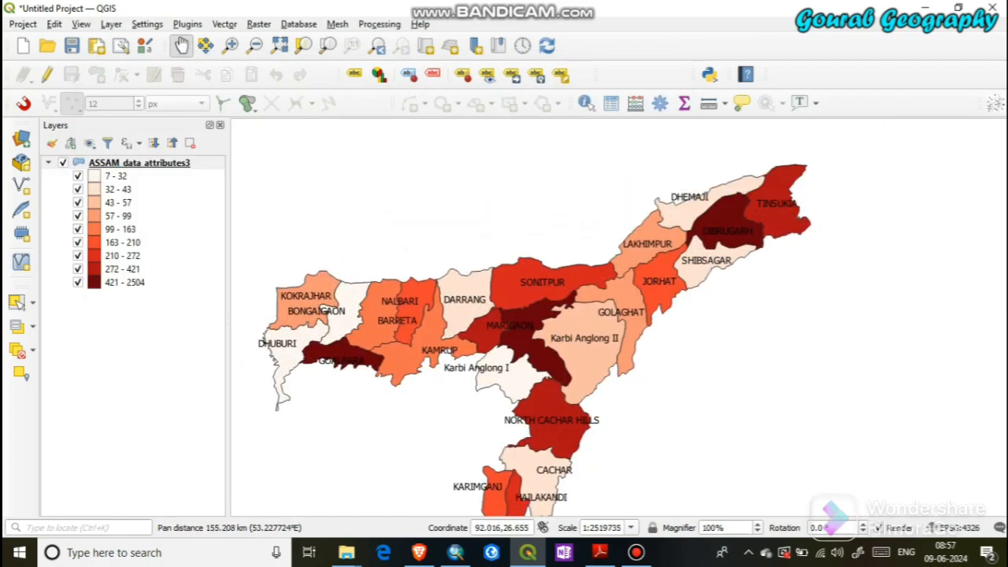
pyautogui.moveTo(508, 452); pyautogui.dragTo(578, 392)
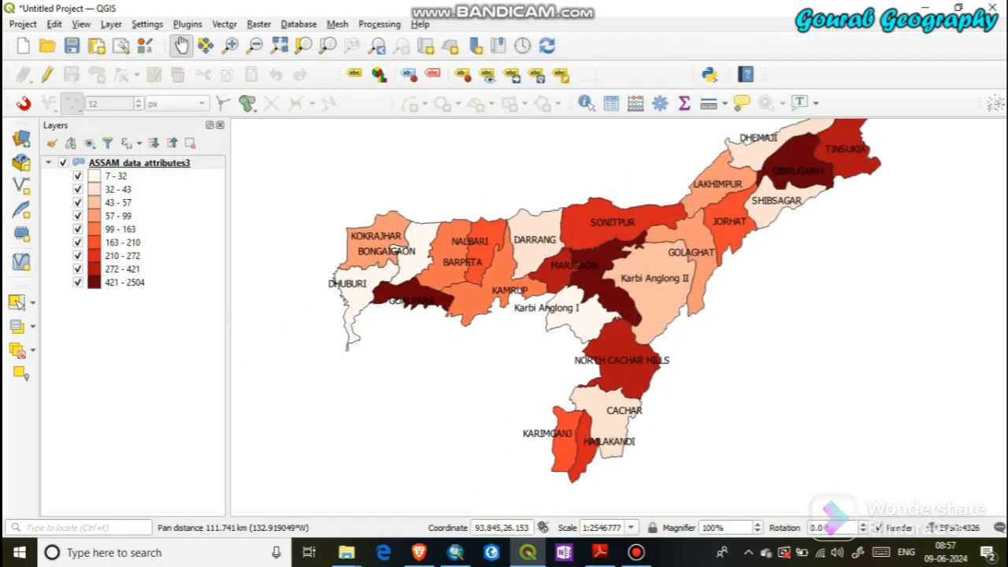
pyautogui.moveTo(729, 276); pyautogui.dragTo(733, 315)
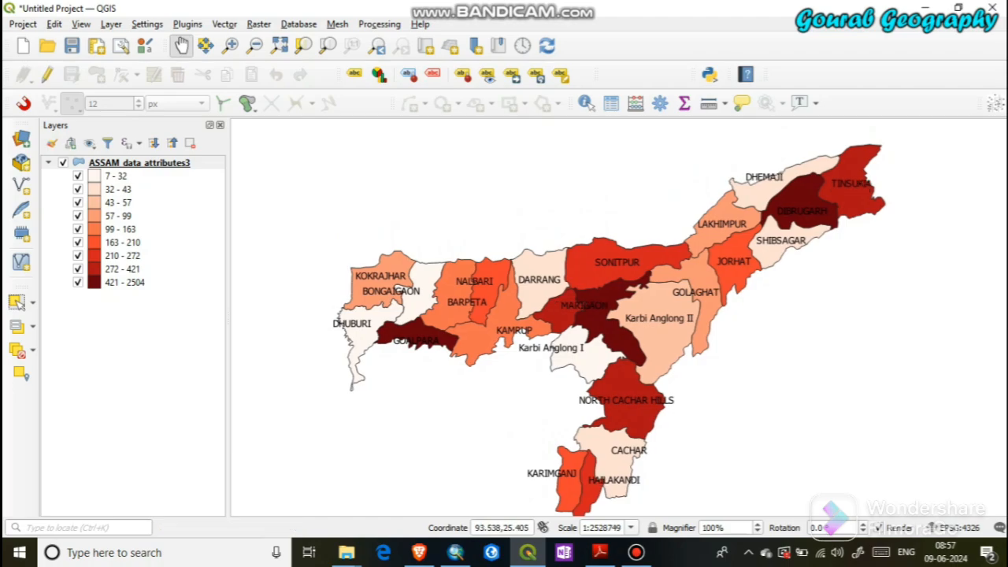
pyautogui.moveTo(576, 9)
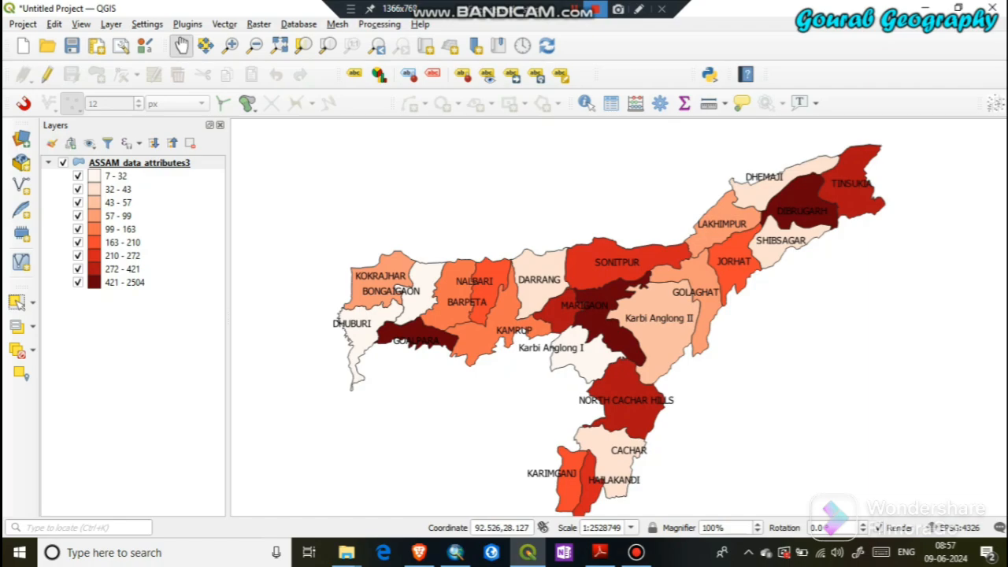
pyautogui.click(596, 9)
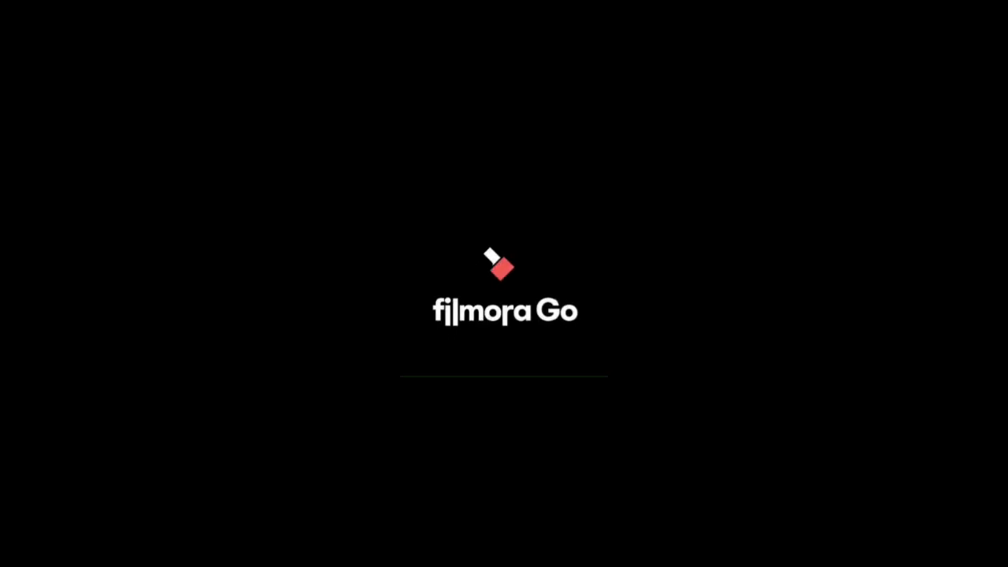